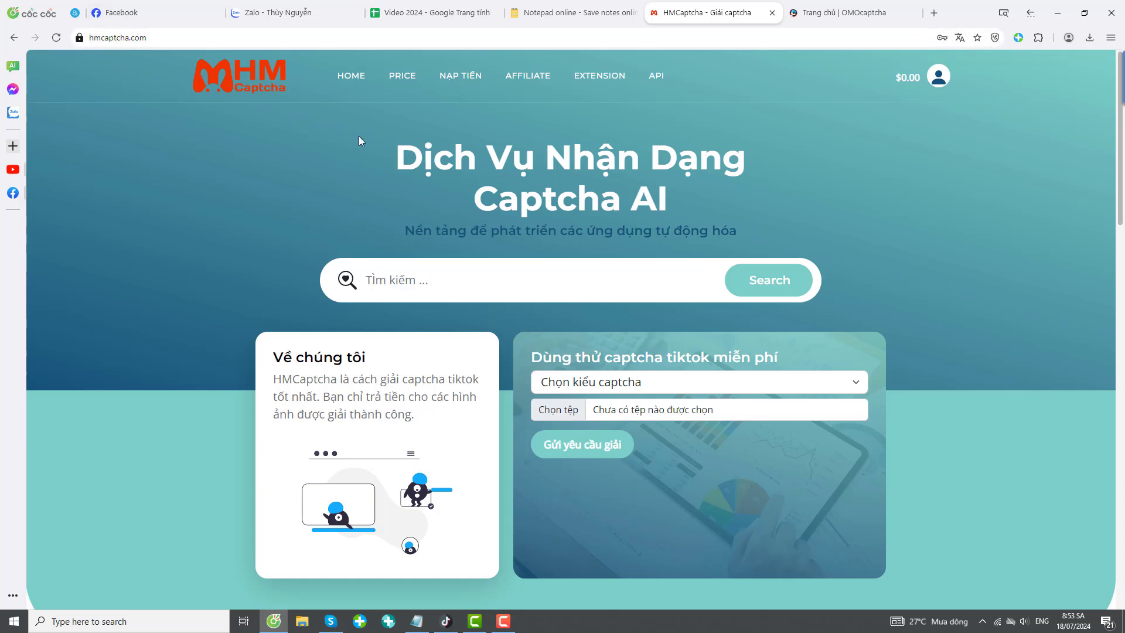
Download the TikTok captcha extension EX-tiktok-V4.2.1.zip from HMCaptcha's Extension page.
click(586, 80)
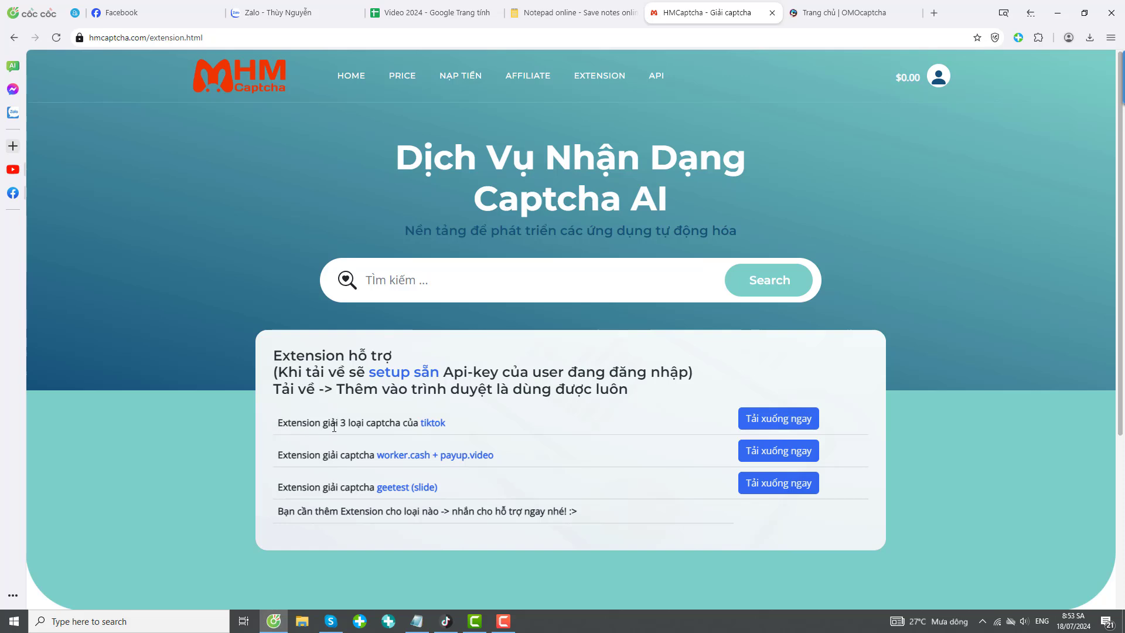
click(776, 422)
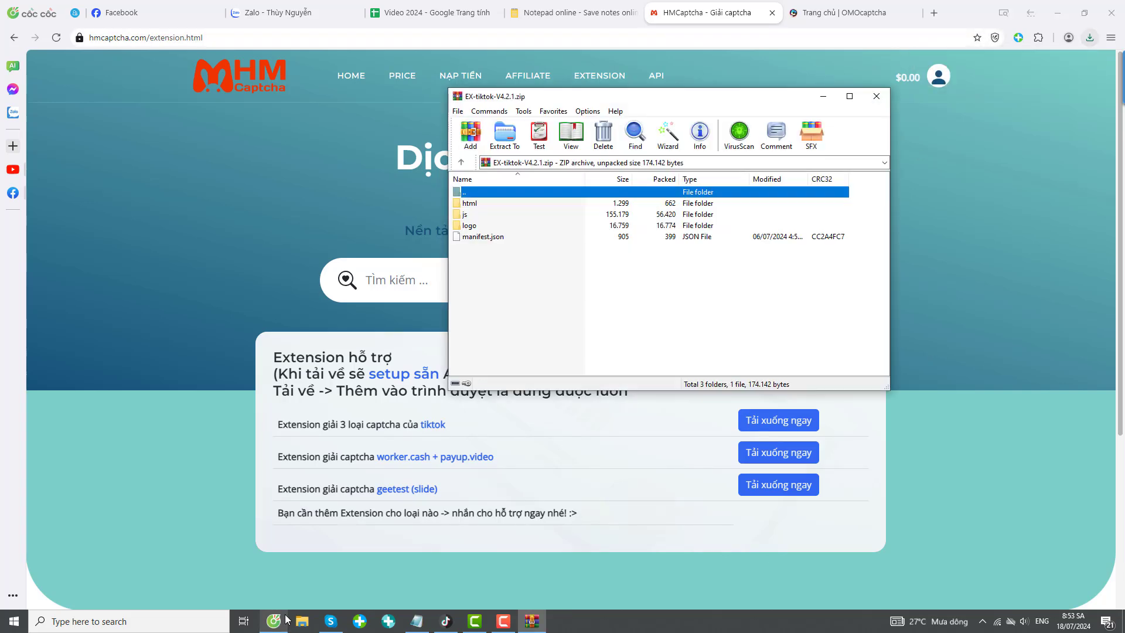
Open the Downloads folder in a new File Explorer window.
key(super+e)
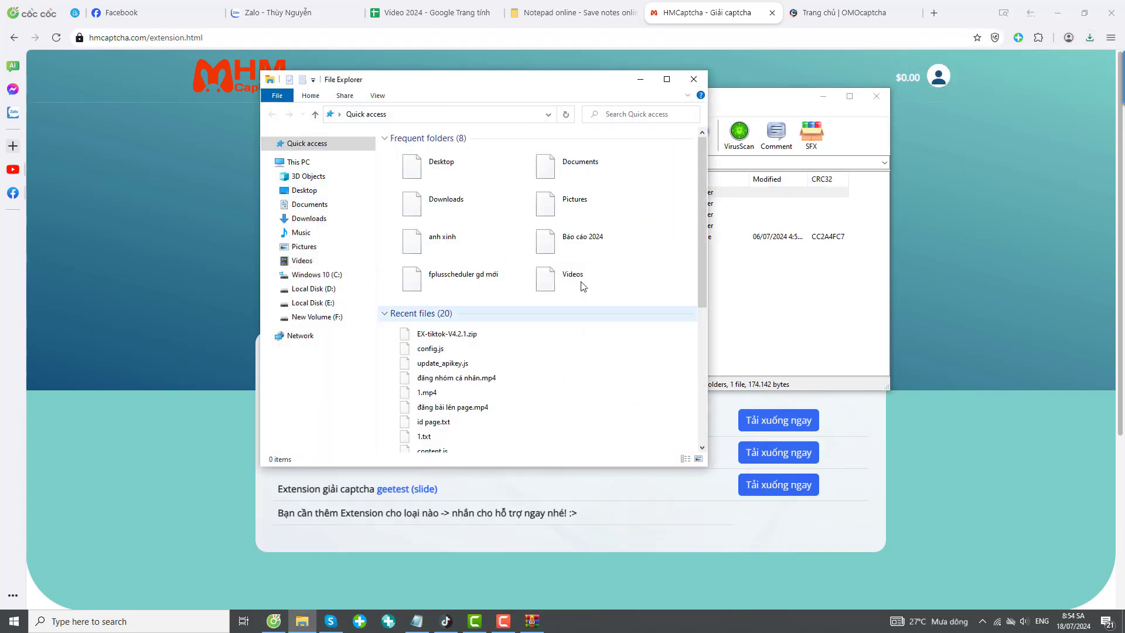
click(876, 96)
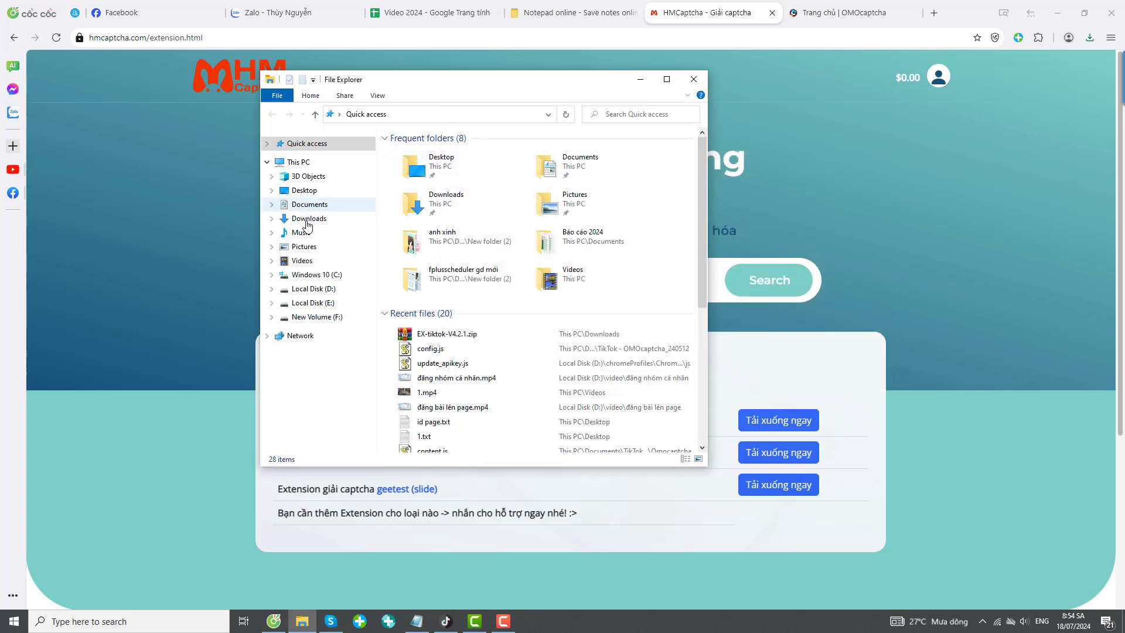
click(309, 218)
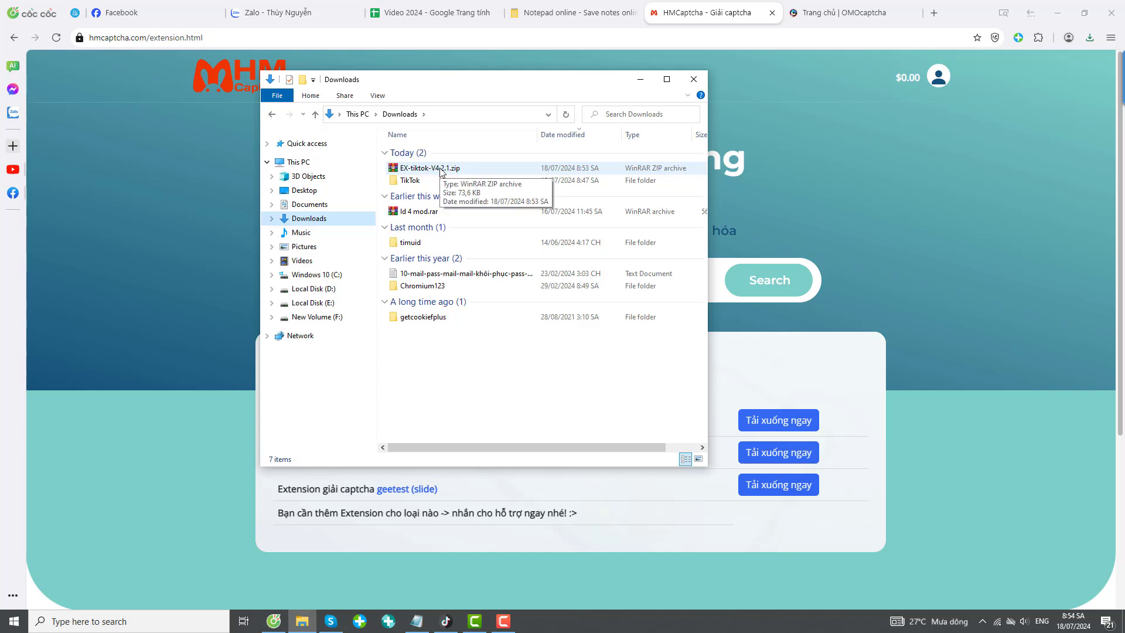
Extract EX-tiktok-V4.2.1.zip with WinRAR into a new HMcaptcha folder, then close that folder's window.
right_click(441, 169)
mouse_move(527, 216)
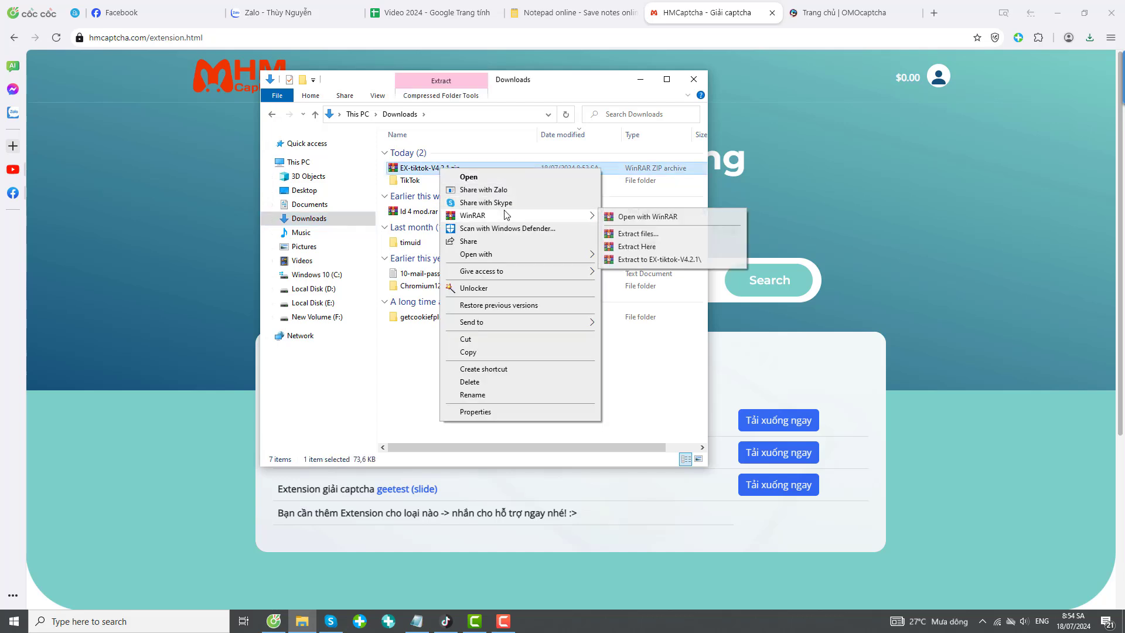
click(661, 234)
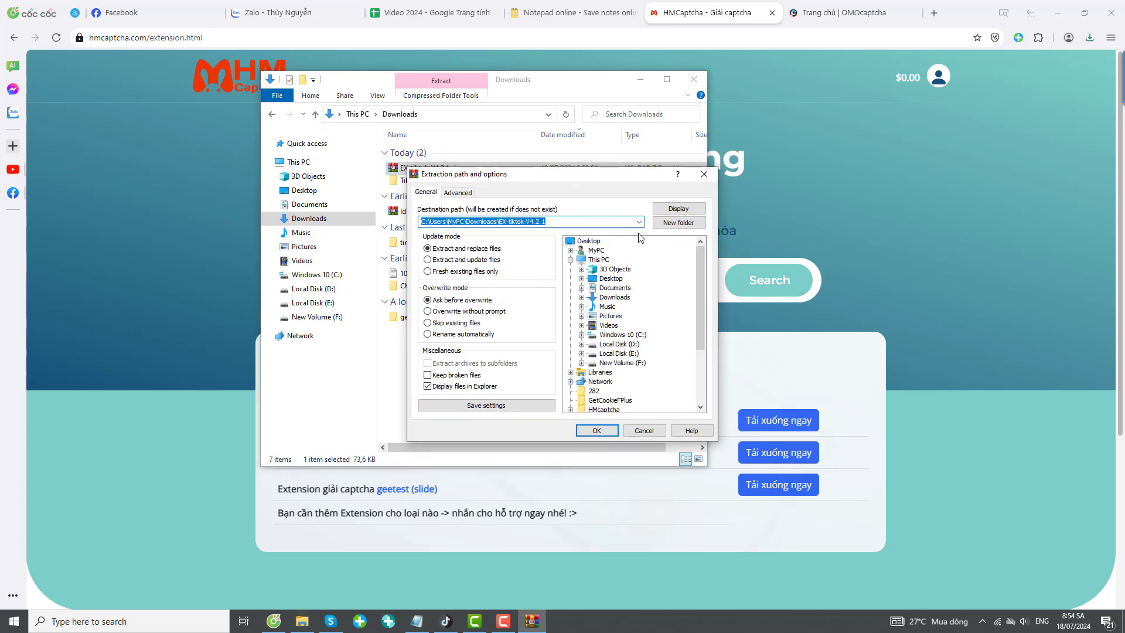
click(559, 223)
drag(569, 222, 509, 223)
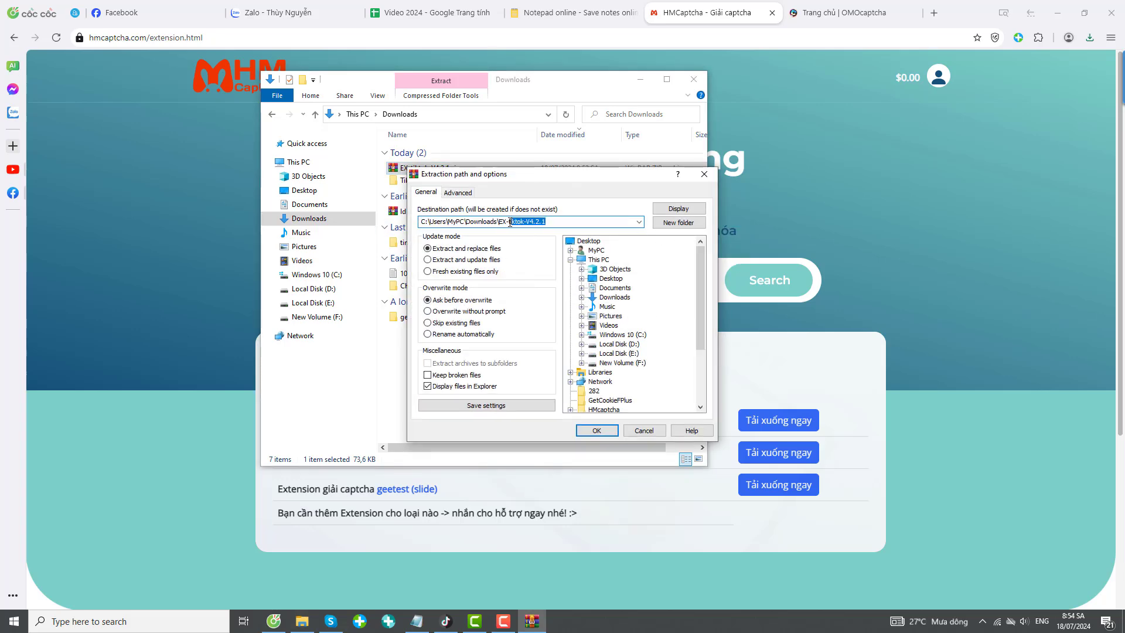
text(HMcaptcha)
click(596, 431)
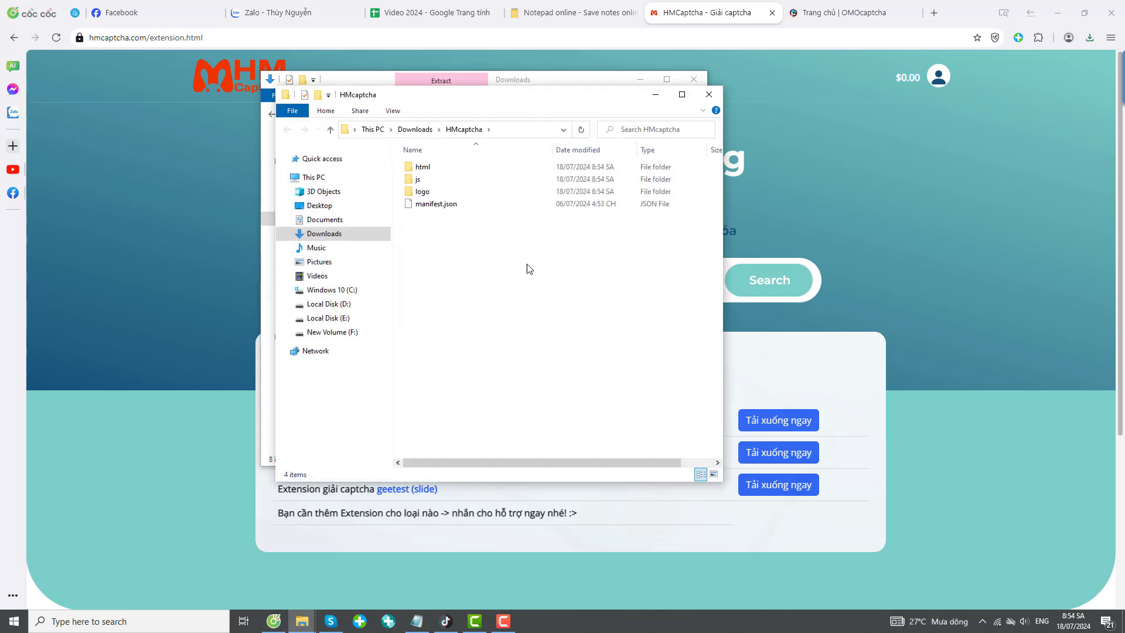
drag(517, 111, 719, 120)
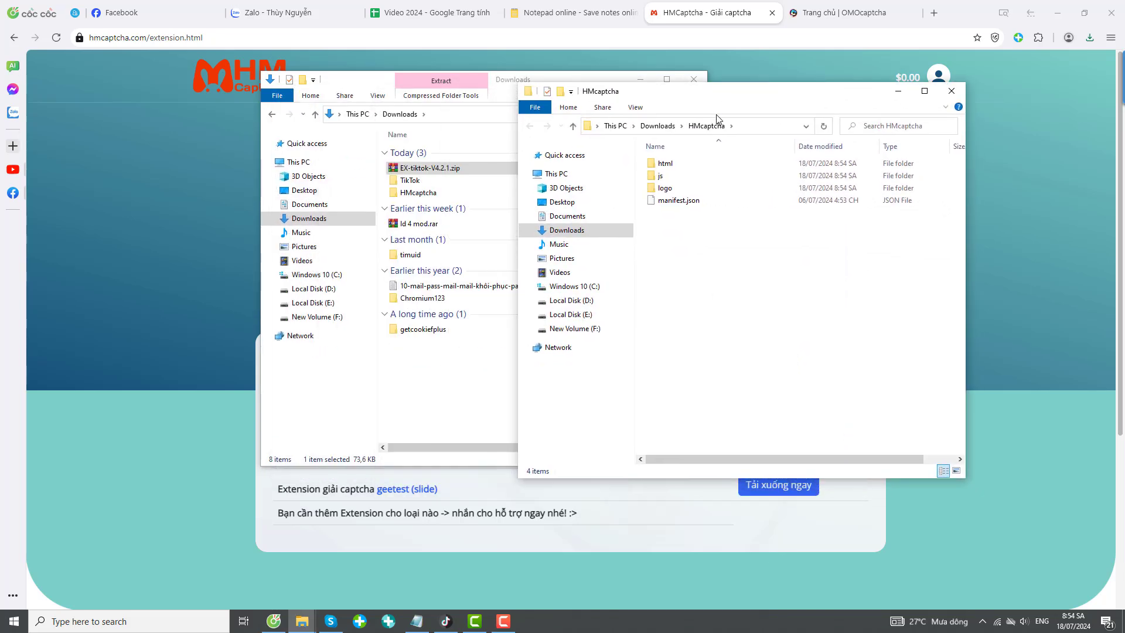
click(955, 91)
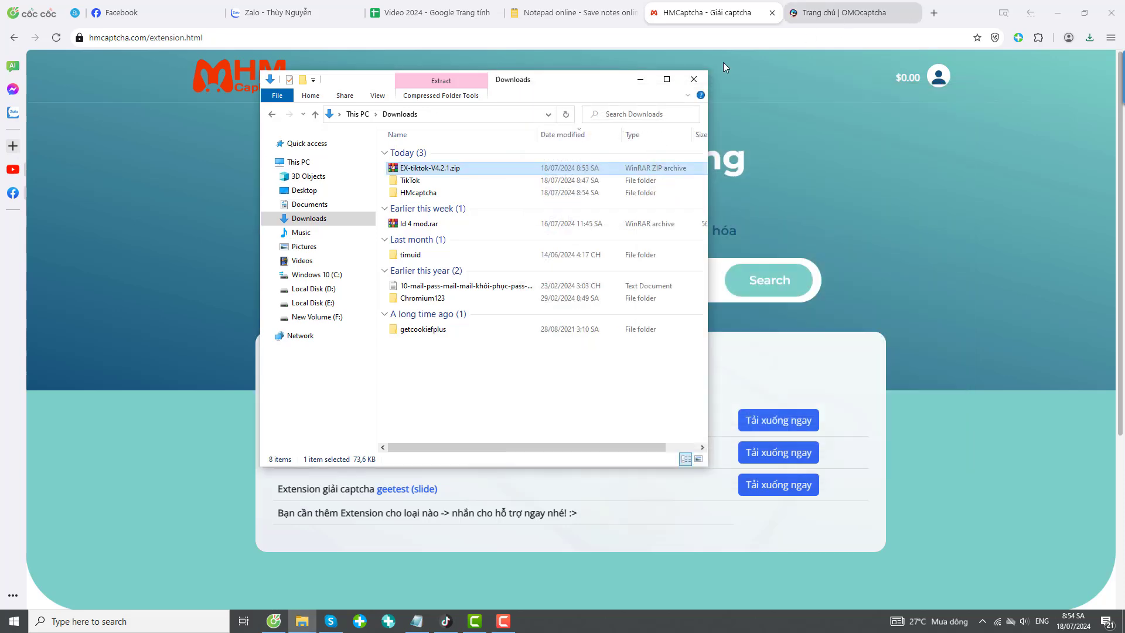
Follow OMOcaptcha's API docs and extension installation guide to its shared Google Drive folder.
click(694, 79)
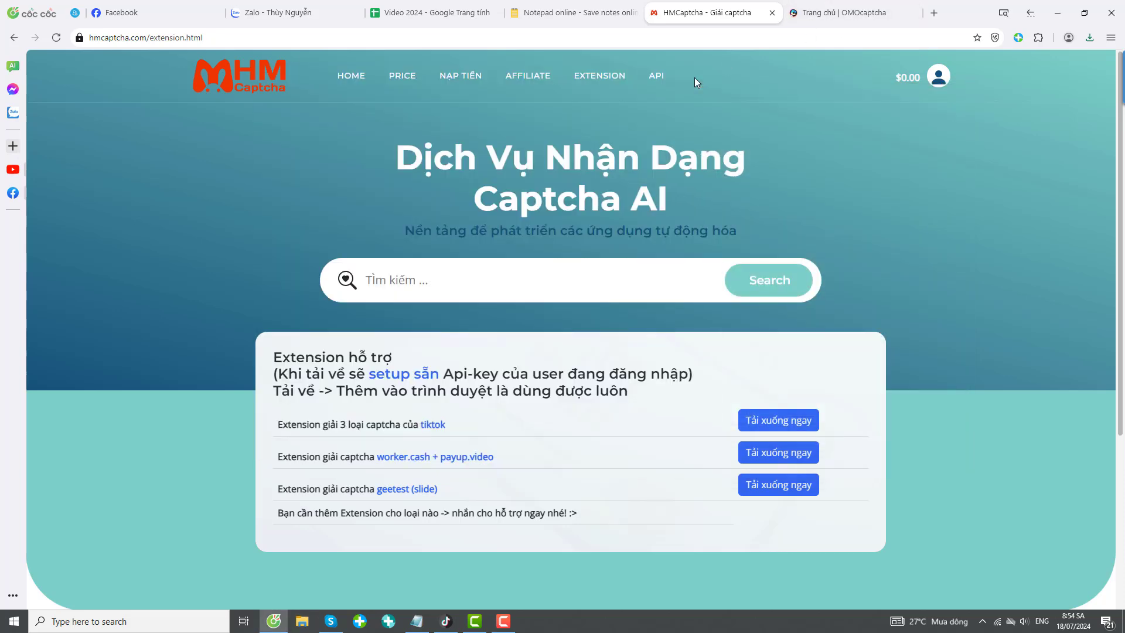
click(862, 16)
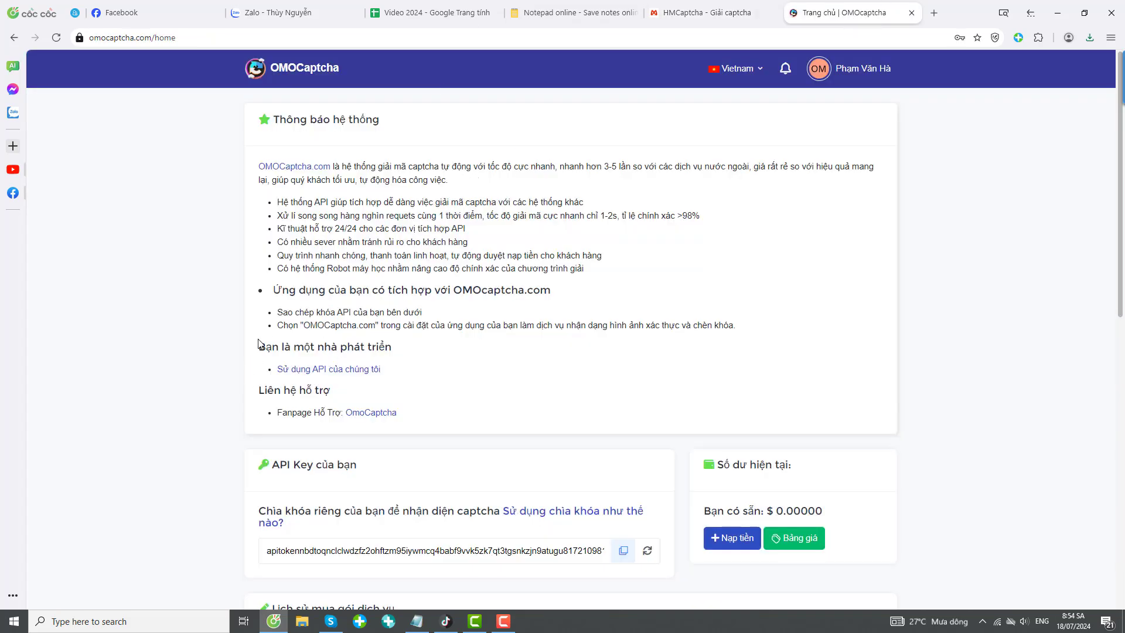
click(354, 369)
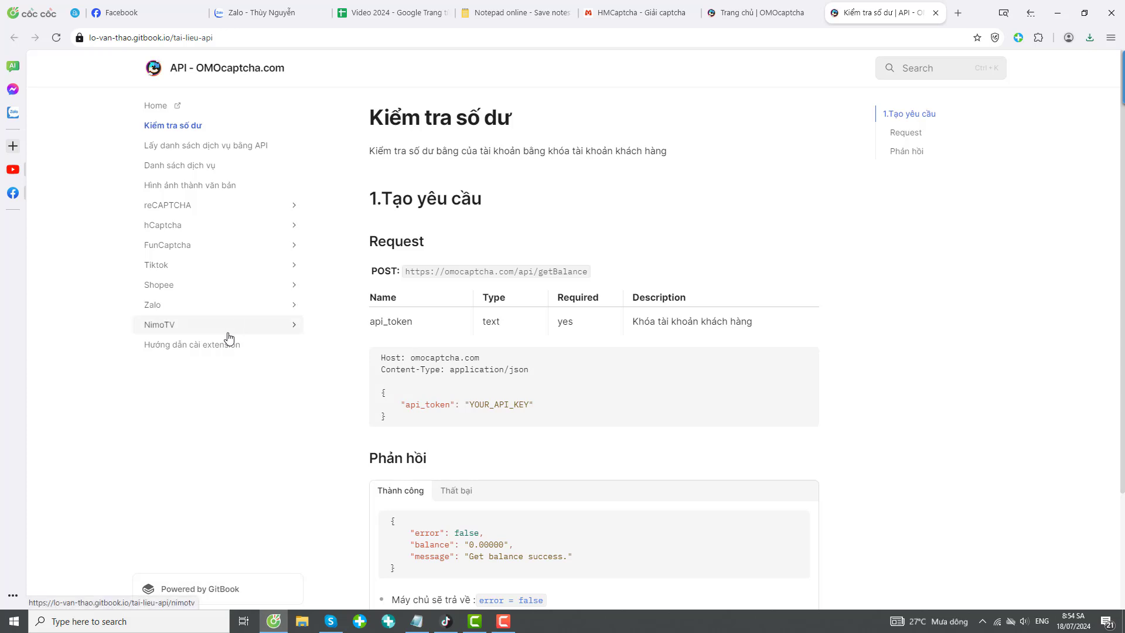
click(189, 355)
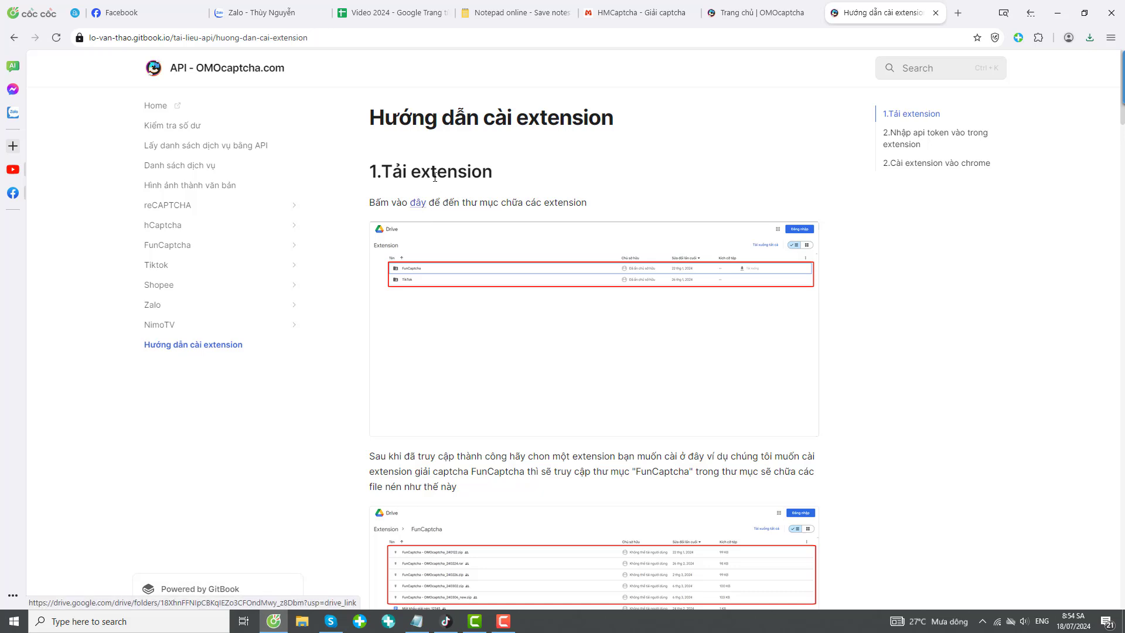
click(420, 209)
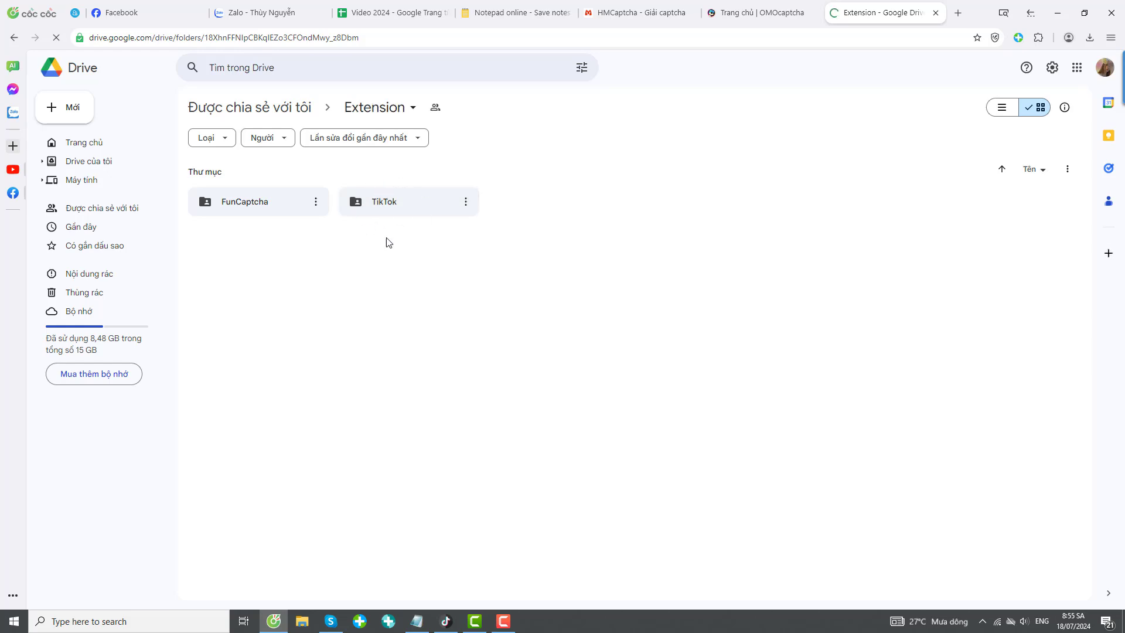
Download Google Drive's TikTok folder as TikTok-20240718T015409Z-001.zip, then bring up File Explorer.
click(410, 201)
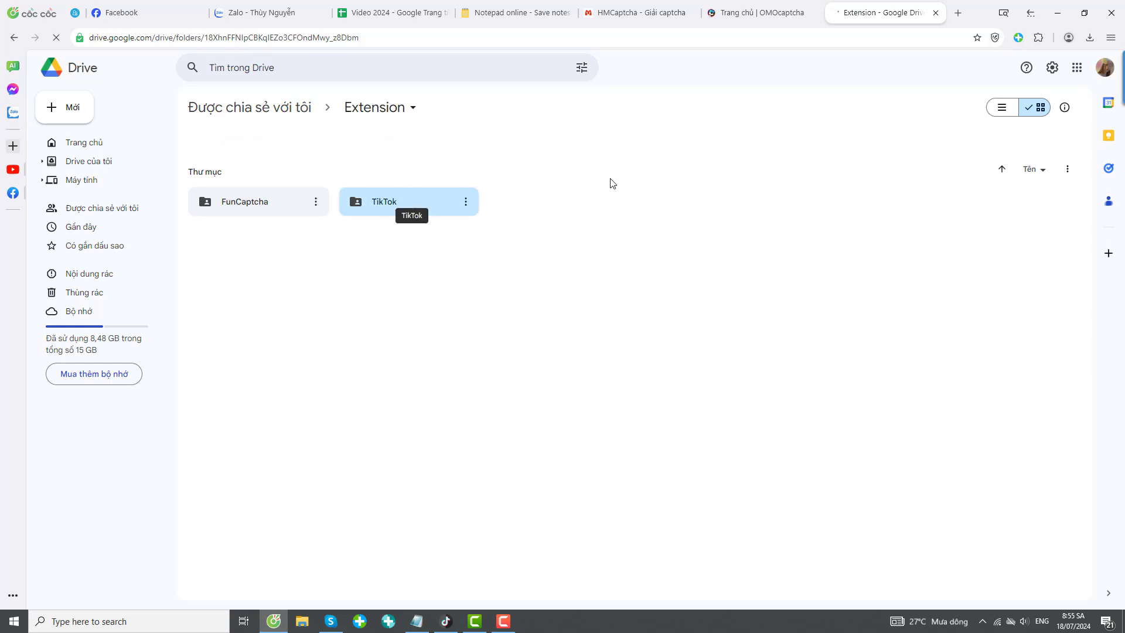
right_click(393, 201)
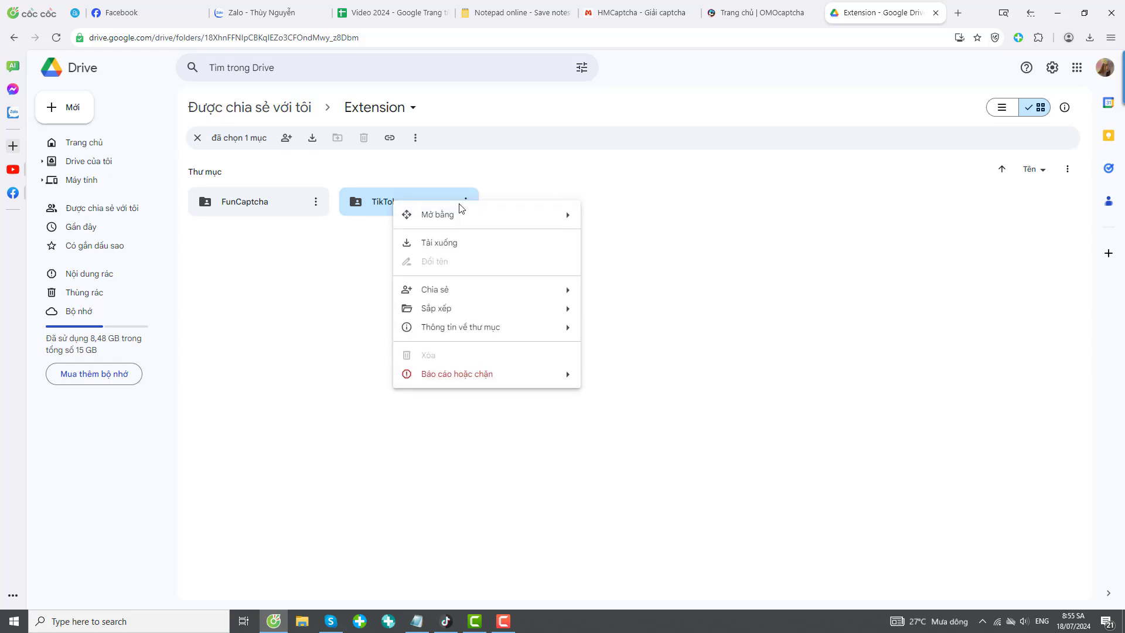
click(449, 244)
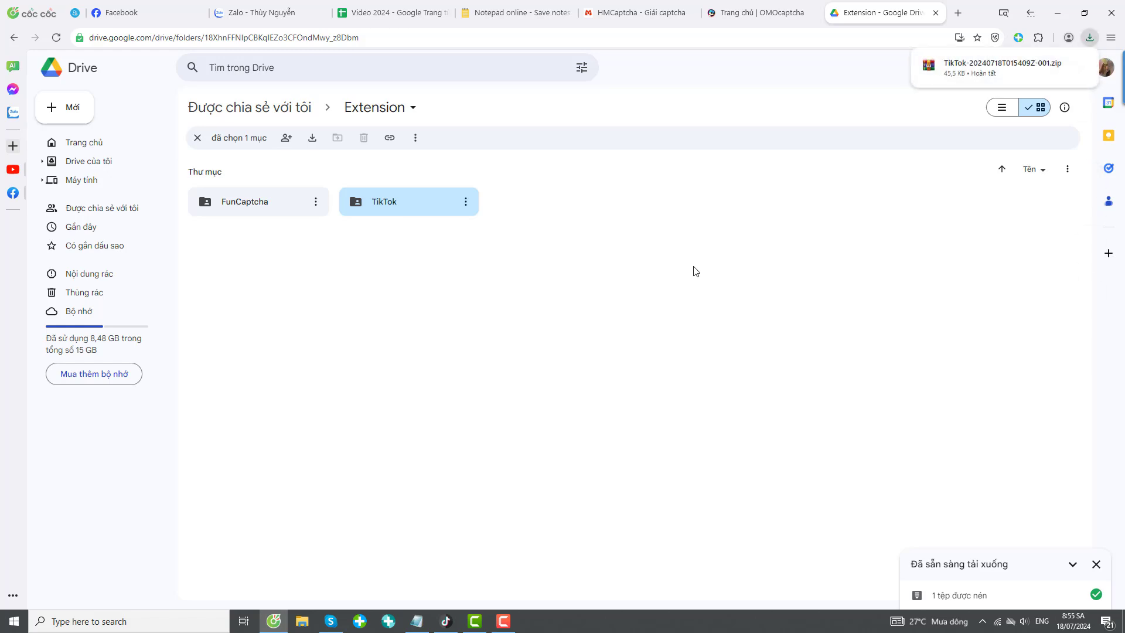
click(301, 621)
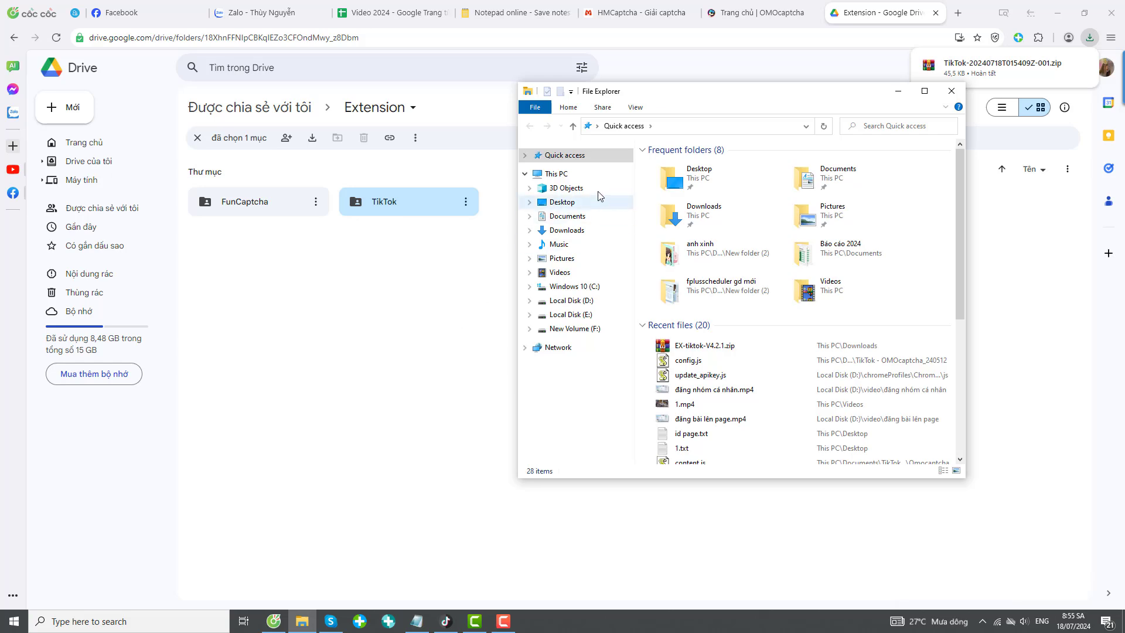
In Downloads, move the old TikTok folder to the Recycle Bin.
click(565, 231)
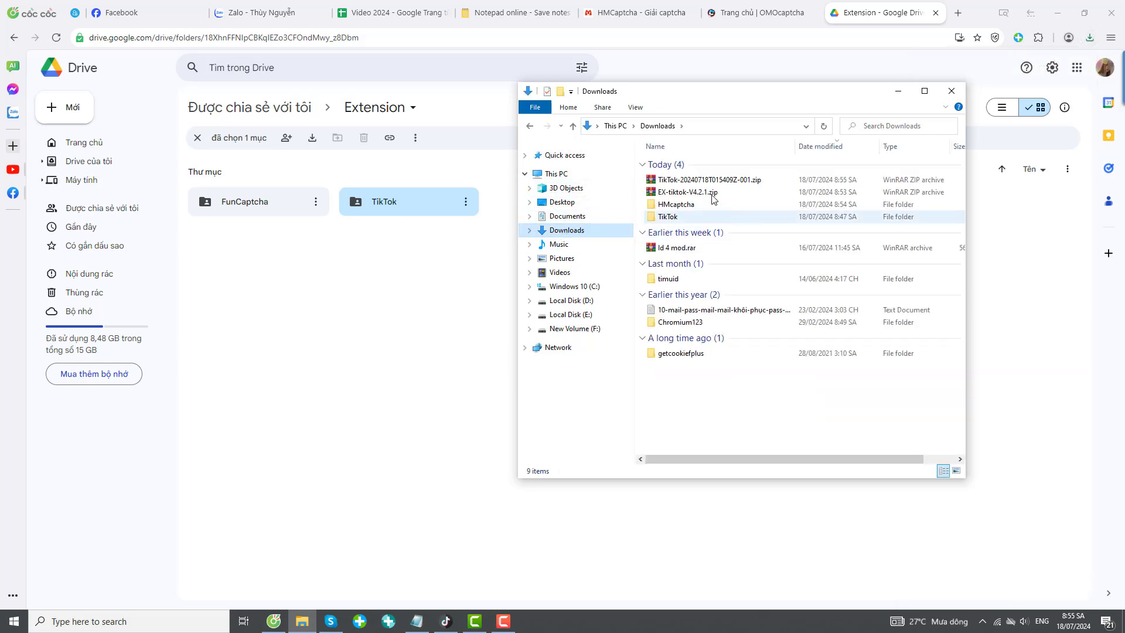
right_click(675, 217)
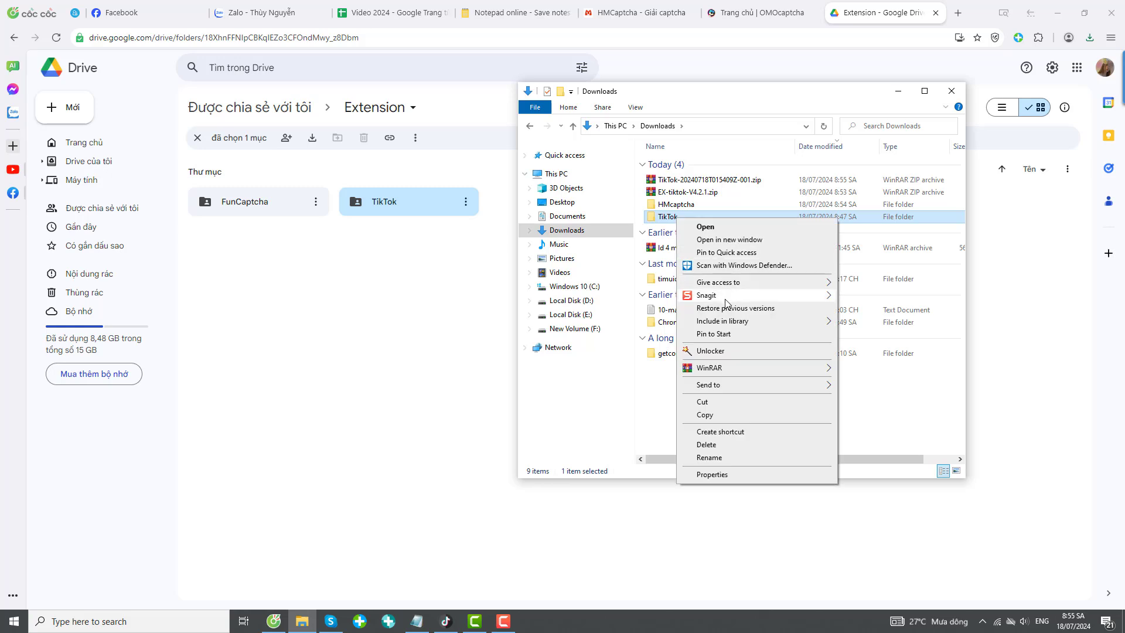
click(705, 445)
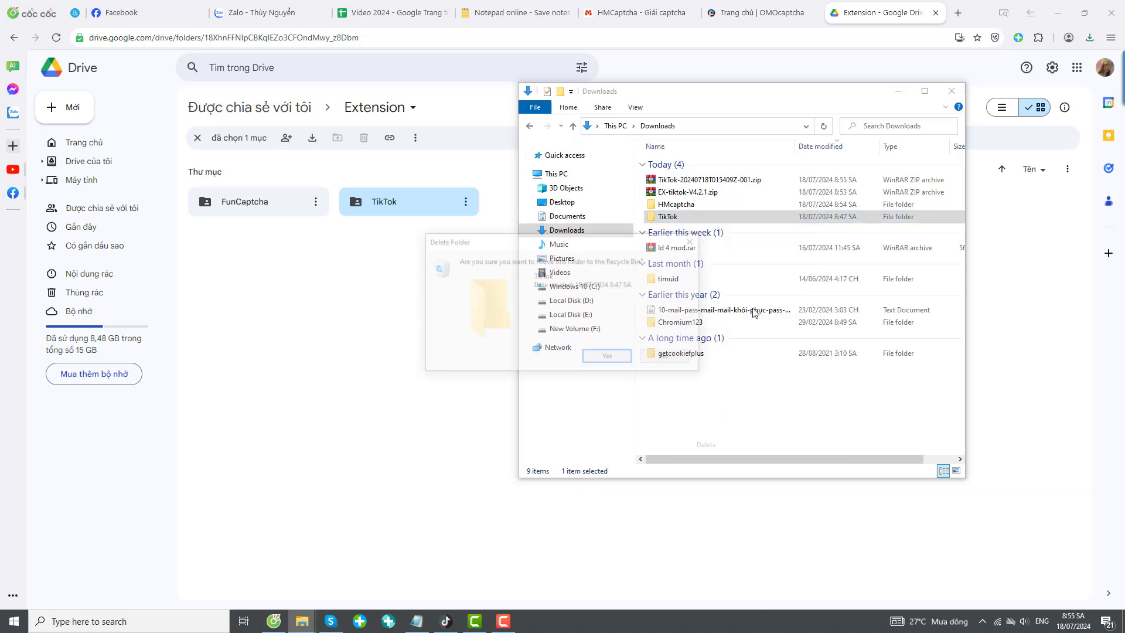
click(609, 357)
Extract TikTok-20240718T015409Z-001.zip right in Downloads with WinRAR's Extract Here.
click(696, 180)
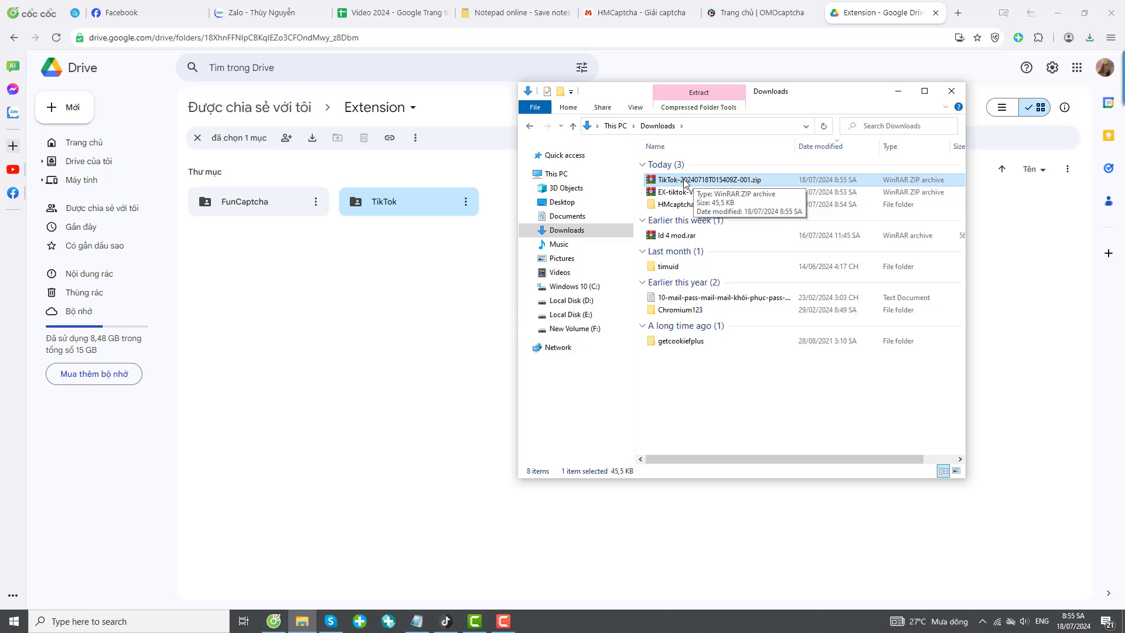
right_click(683, 178)
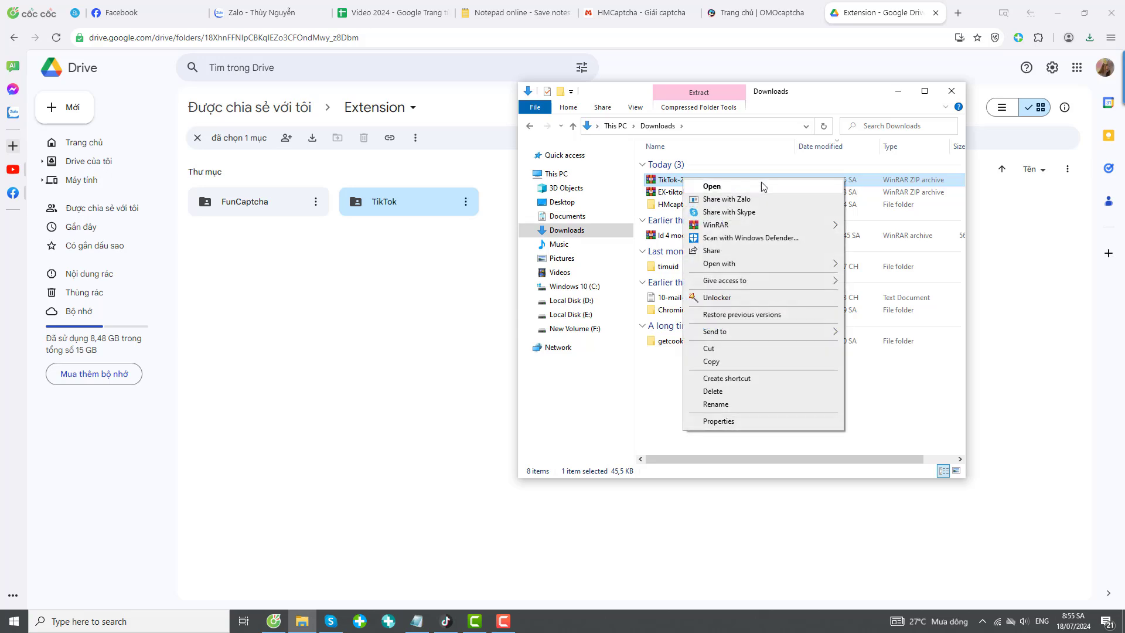
mouse_move(751, 226)
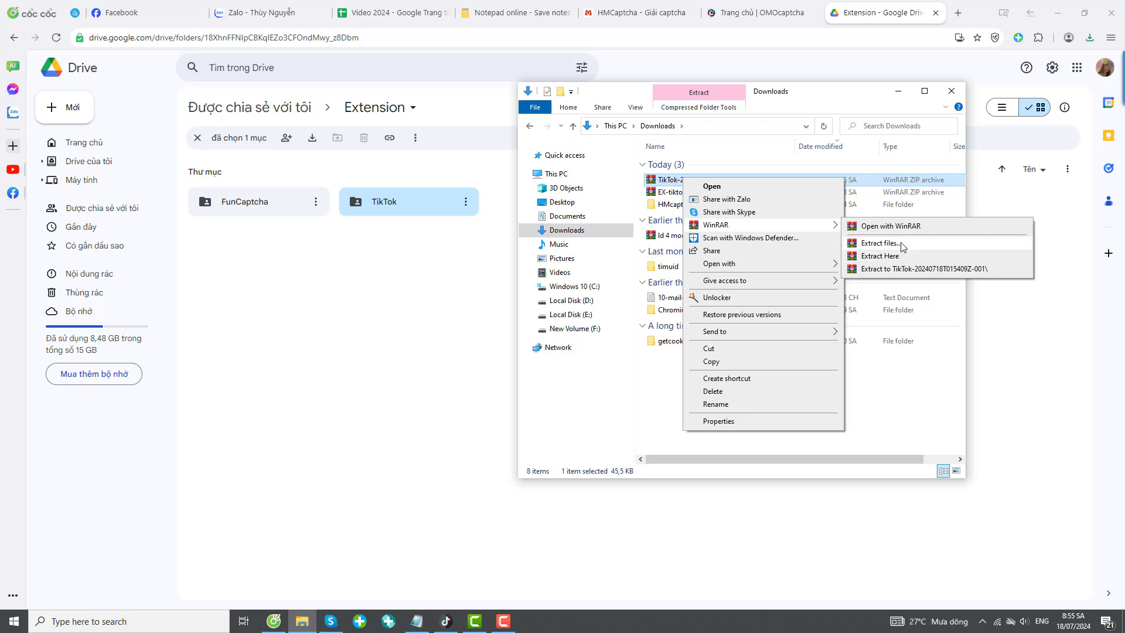
click(668, 181)
double_click(668, 181)
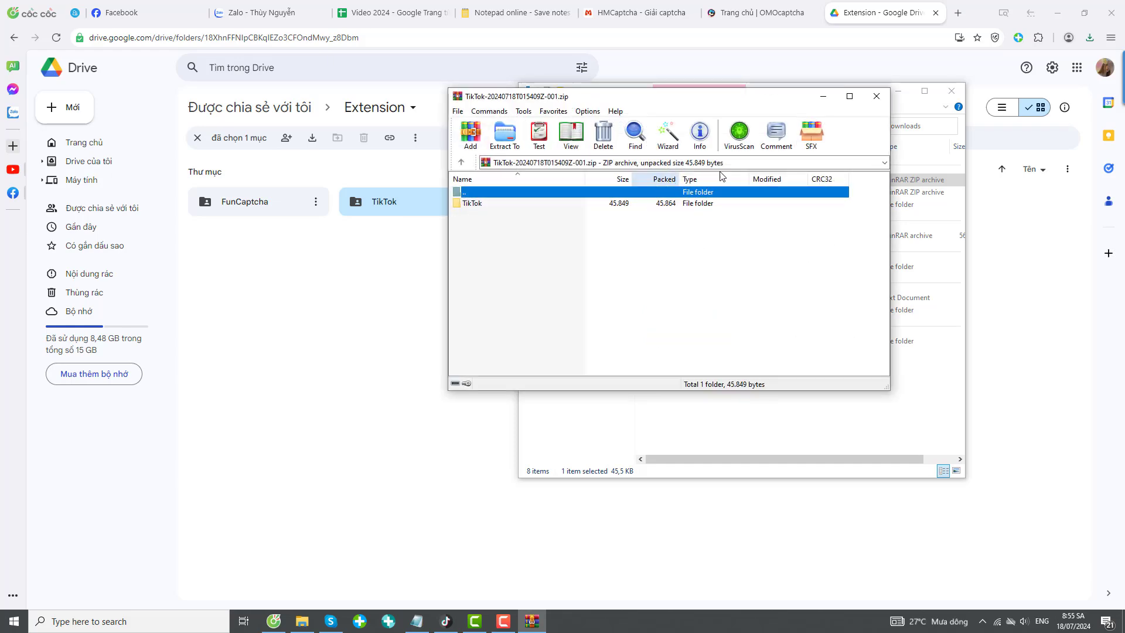
click(876, 96)
right_click(722, 181)
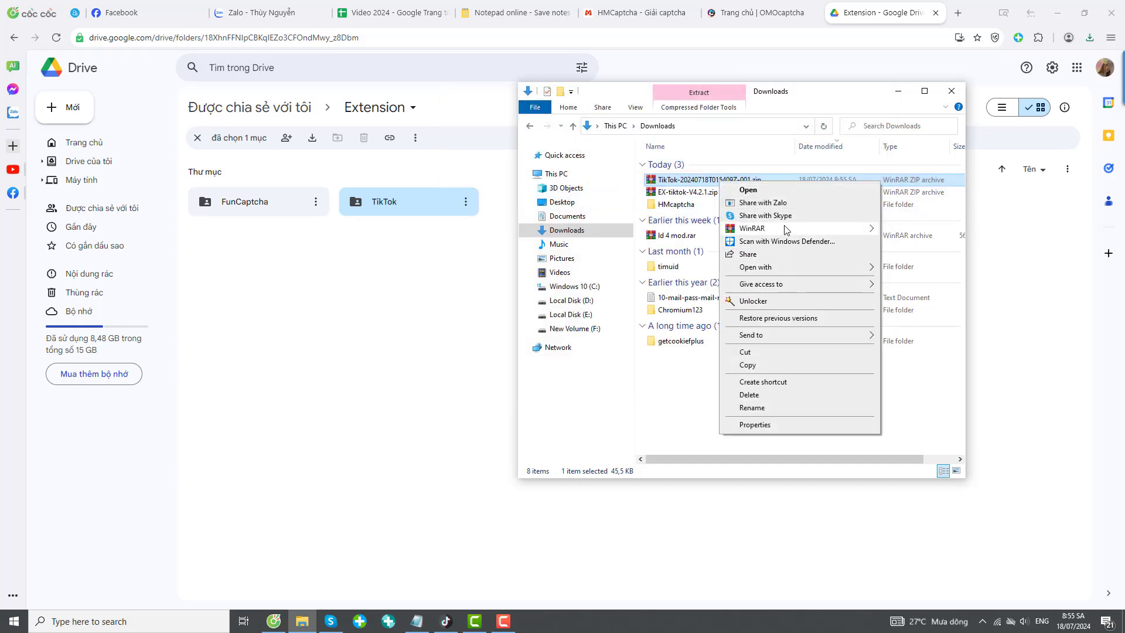
mouse_move(785, 229)
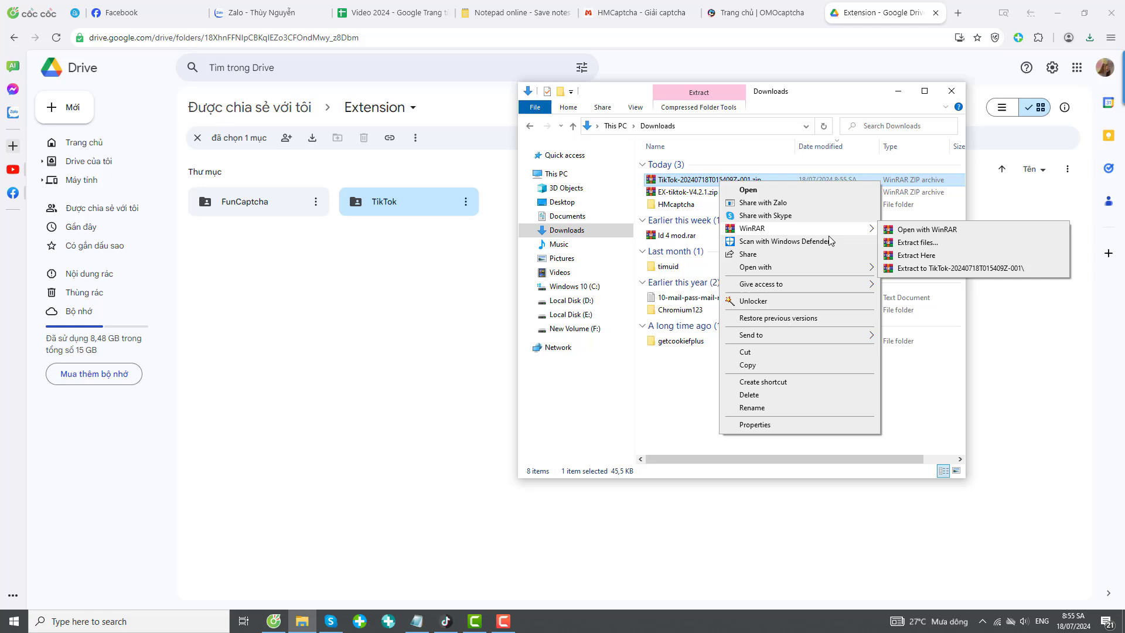
click(949, 257)
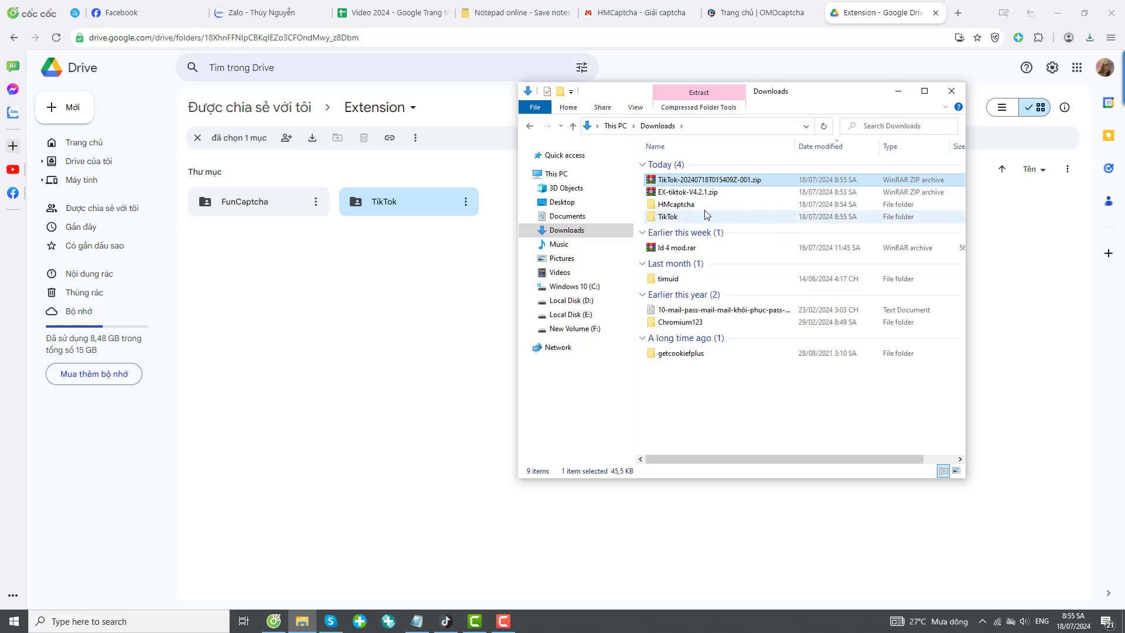
Open the extracted TikTok folder and view TikTok - OMOcaptcha_240512.zip's contents in WinRAR.
double_click(666, 217)
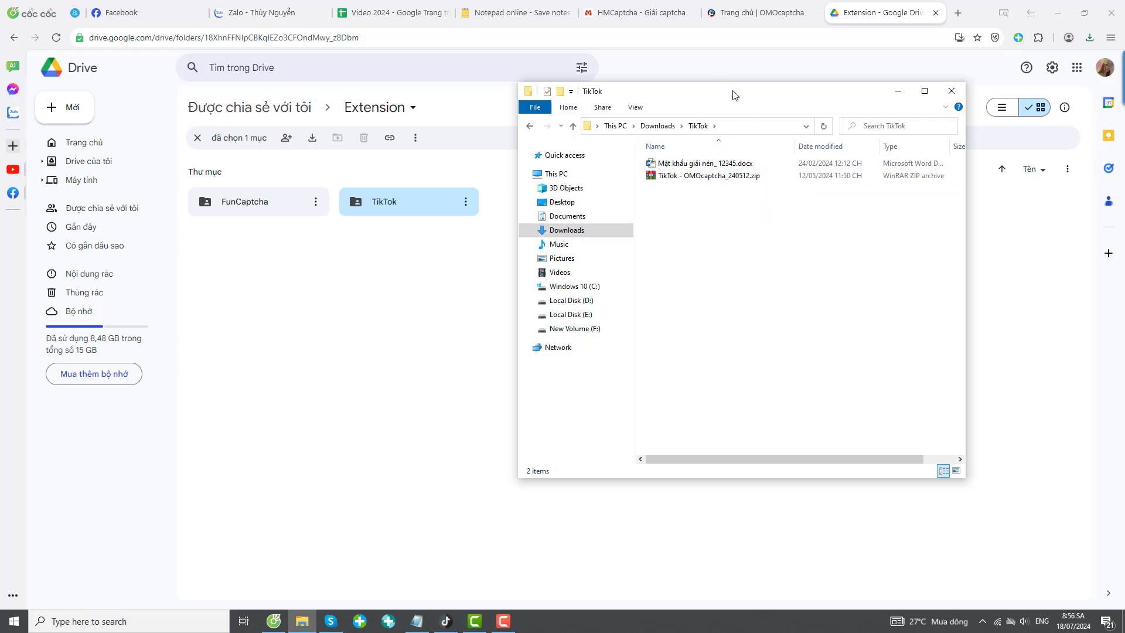
drag(735, 95, 516, 103)
click(480, 184)
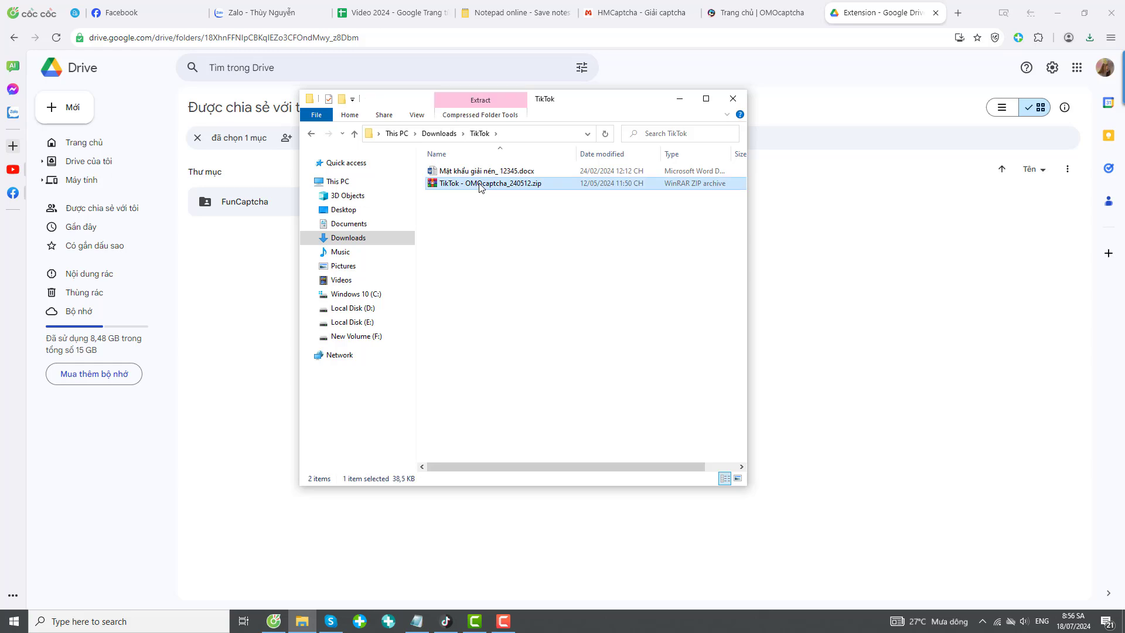
right_click(480, 185)
mouse_move(554, 232)
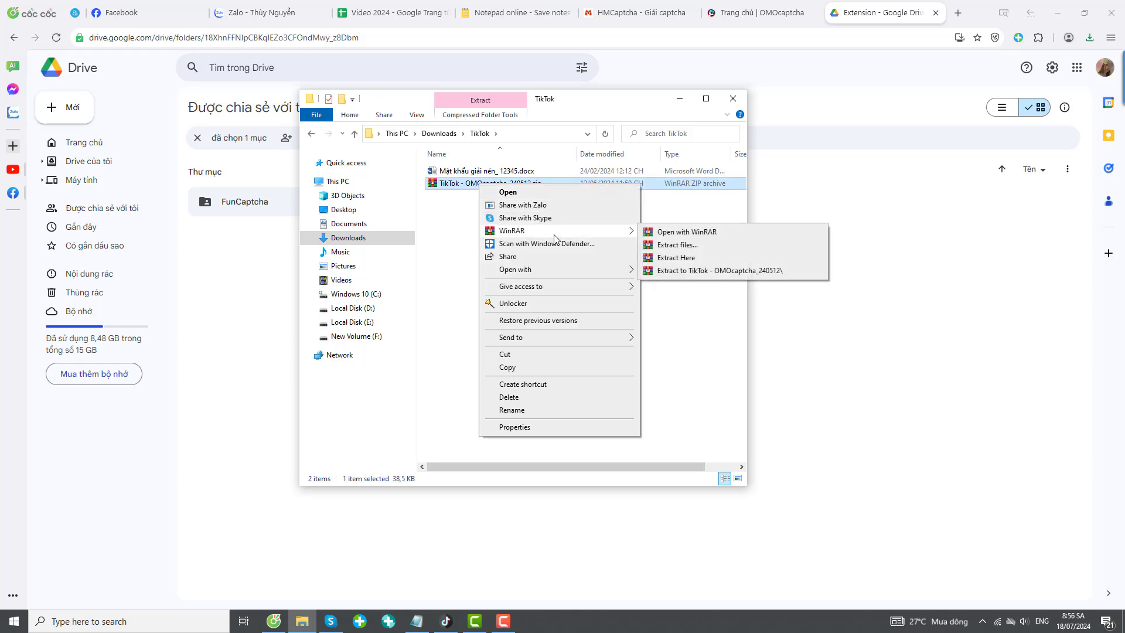
click(700, 235)
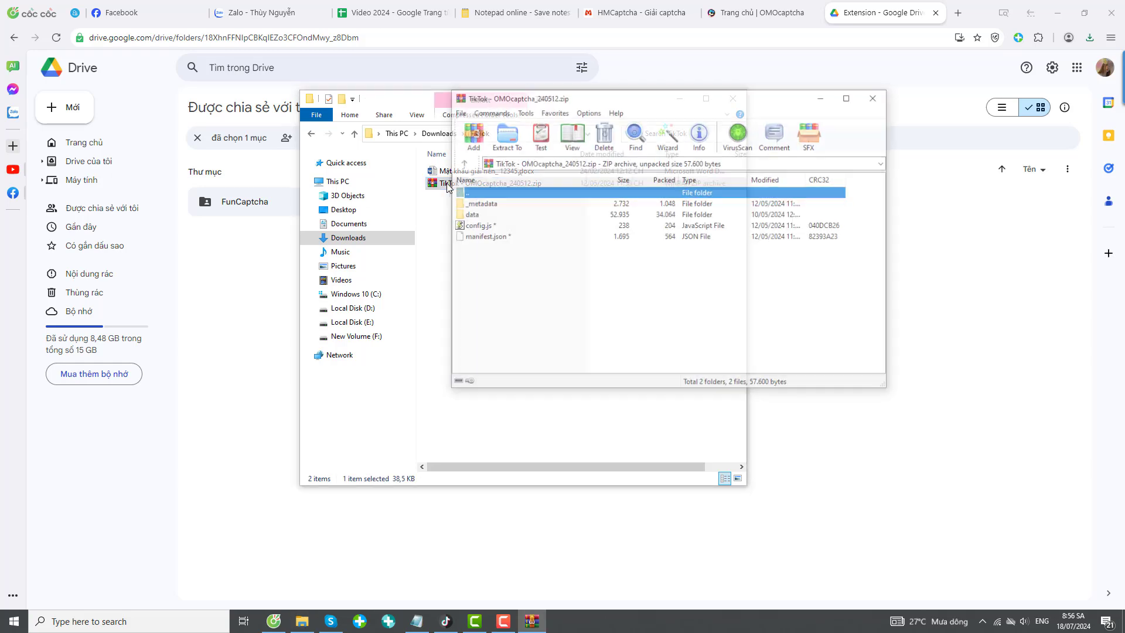
Extract TikTok - OMOcaptcha_240512.zip with WinRAR to a destination ending in \TikTok\omocaptcha.
click(872, 99)
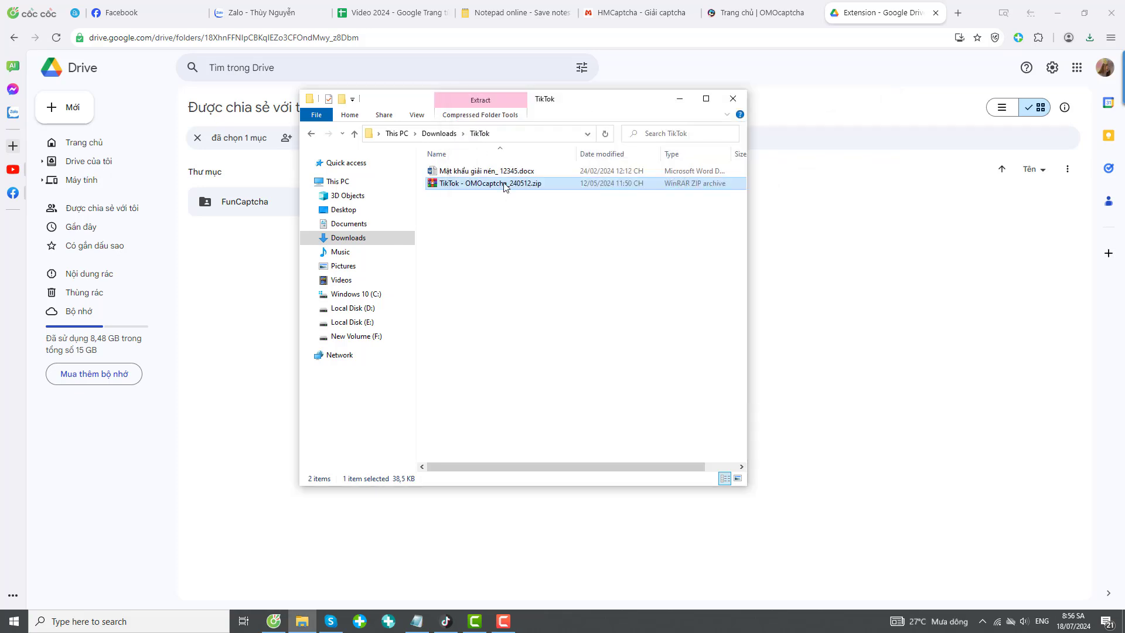
right_click(504, 186)
mouse_move(592, 230)
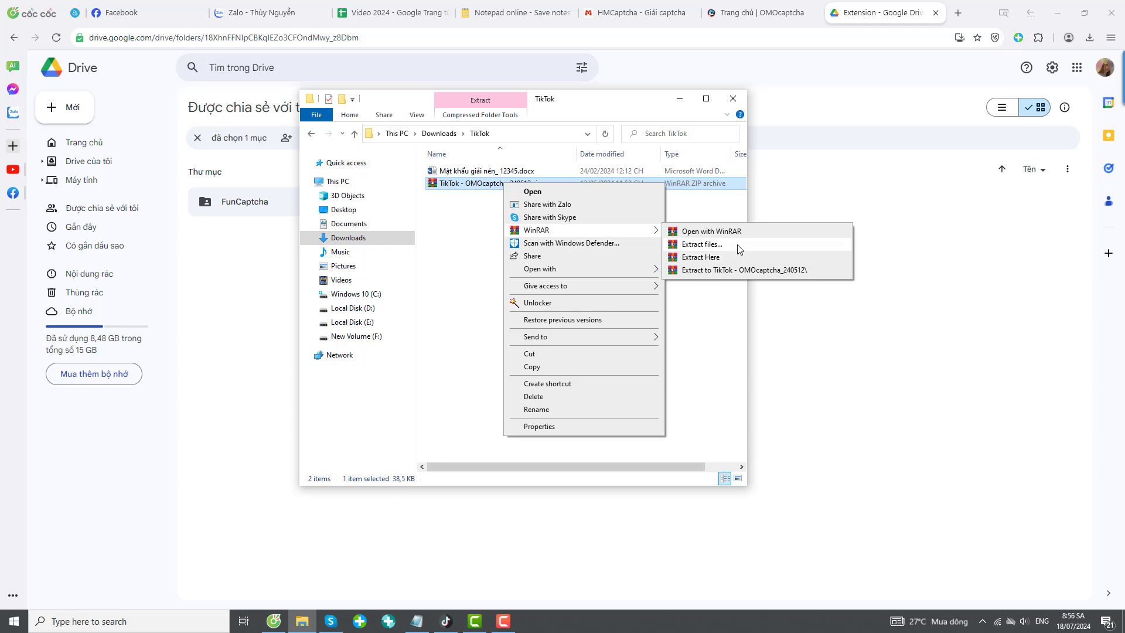
click(739, 244)
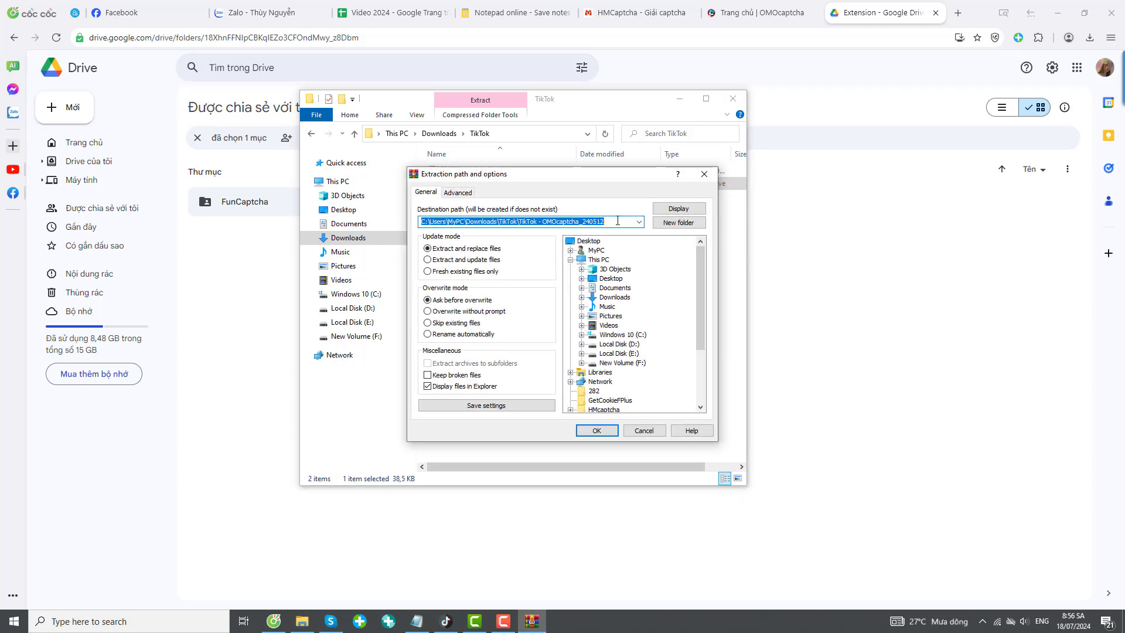
drag(617, 221, 521, 221)
click(542, 221)
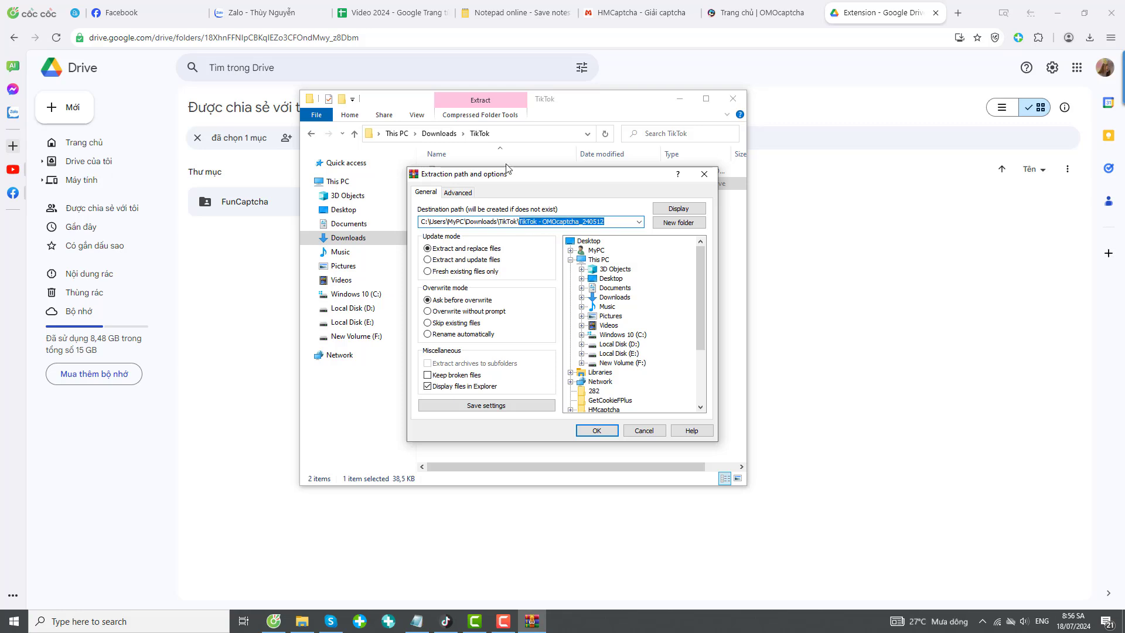
text(o)
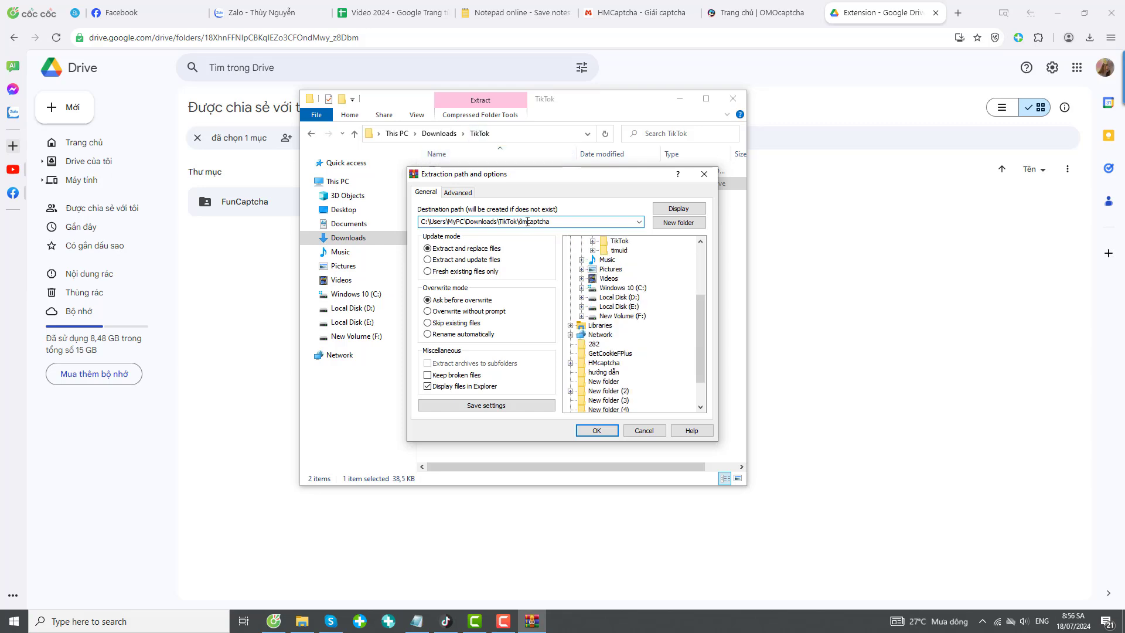
text(o)
click(596, 431)
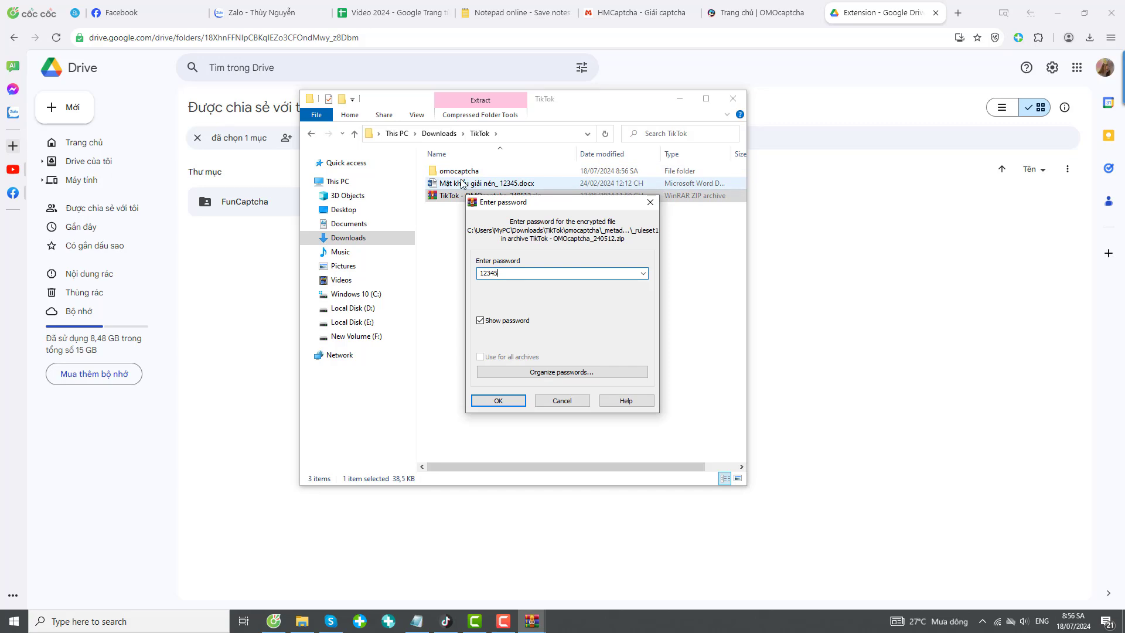
Submit the archive password to finish extraction and close the new omocaptcha window.
click(498, 401)
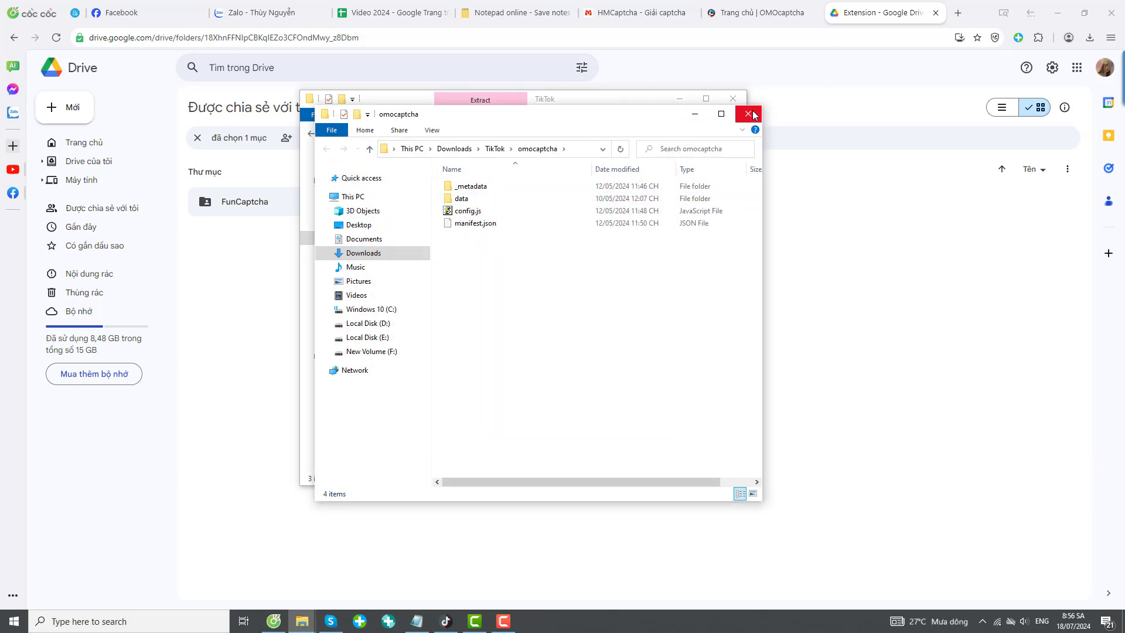
click(753, 115)
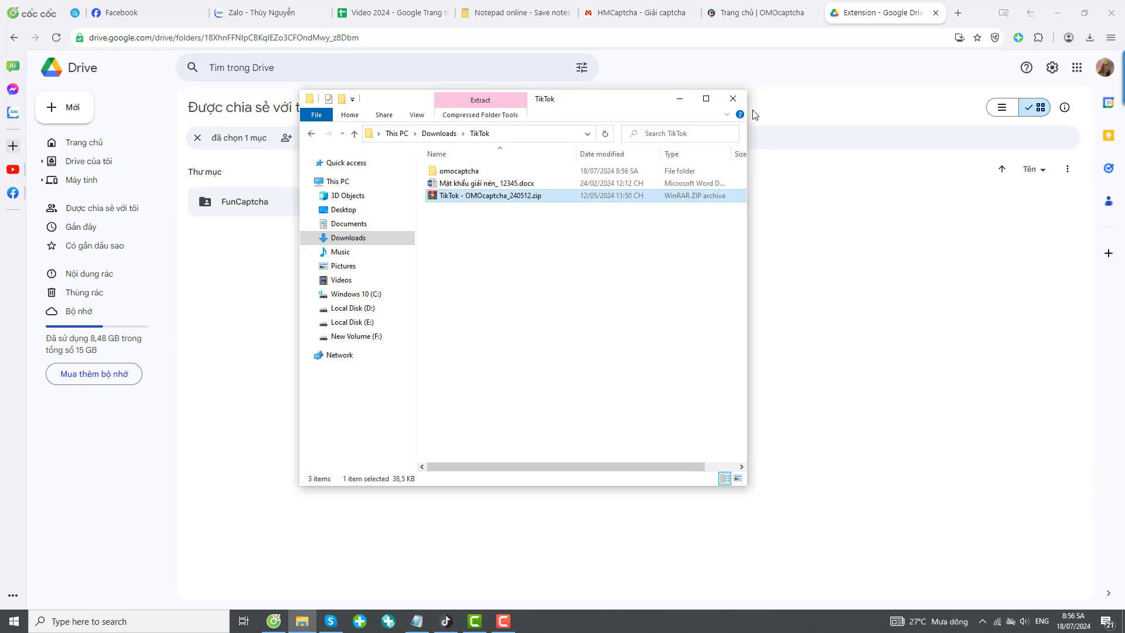
click(453, 177)
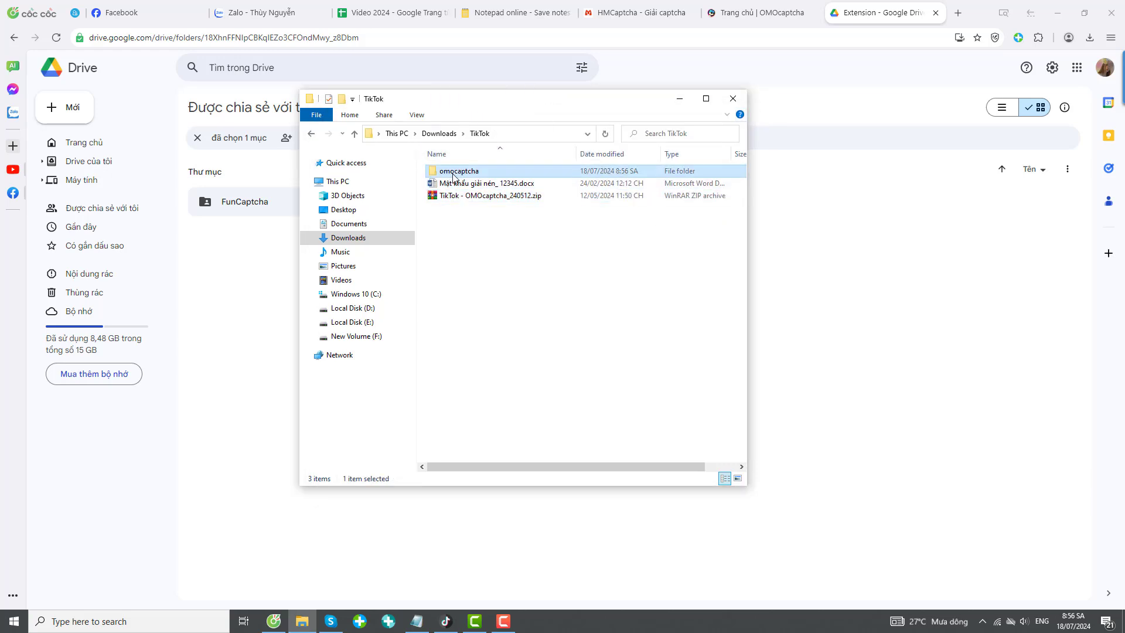
click(354, 133)
double_click(460, 212)
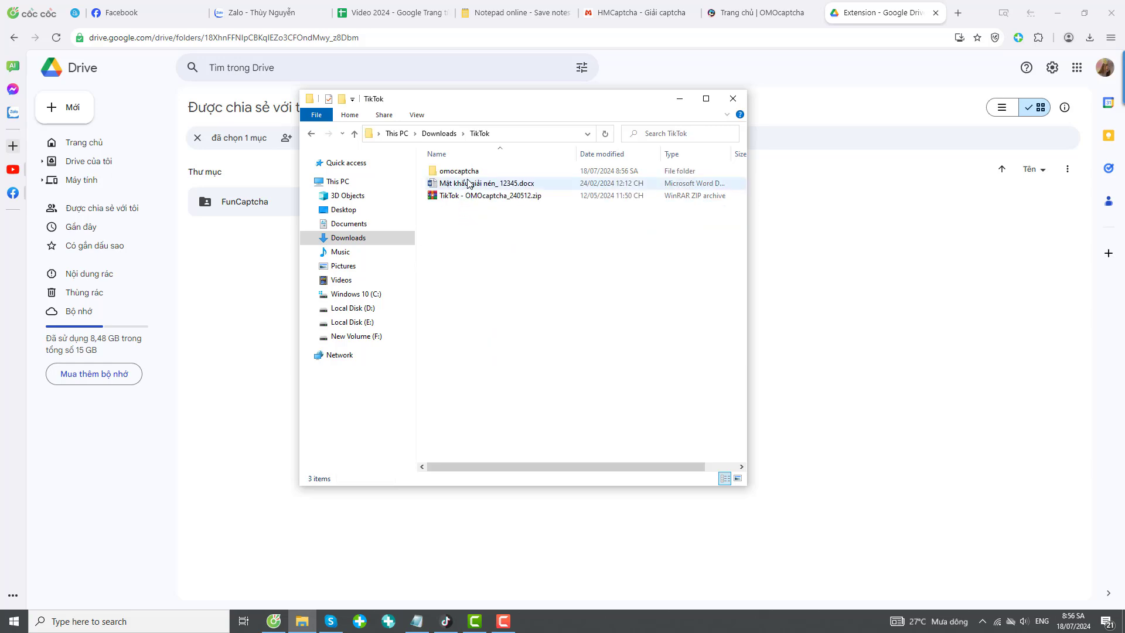
Copy the omocaptcha folder from TikTok into Downloads and open the copy.
click(470, 171)
right_click(470, 173)
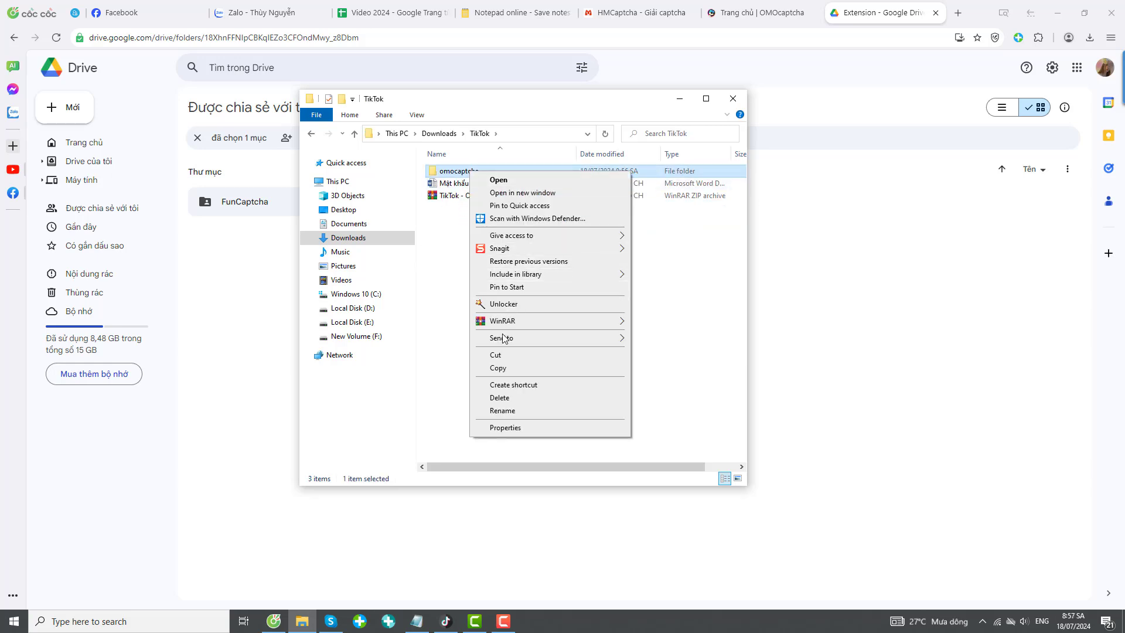
click(504, 368)
click(354, 133)
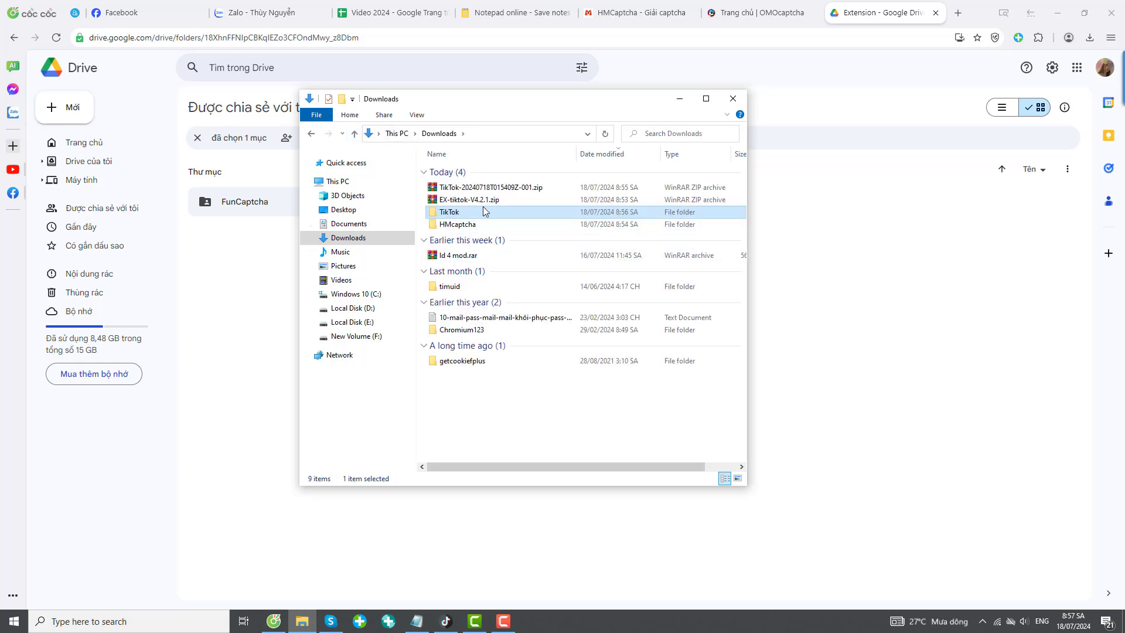
key(ctrl+v)
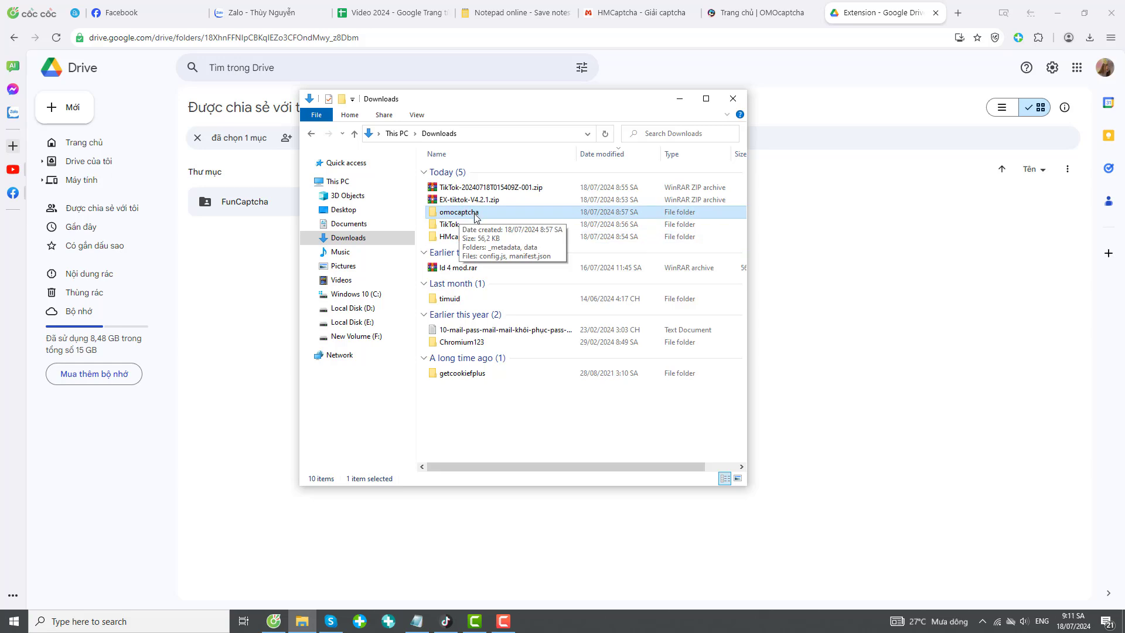
click(469, 212)
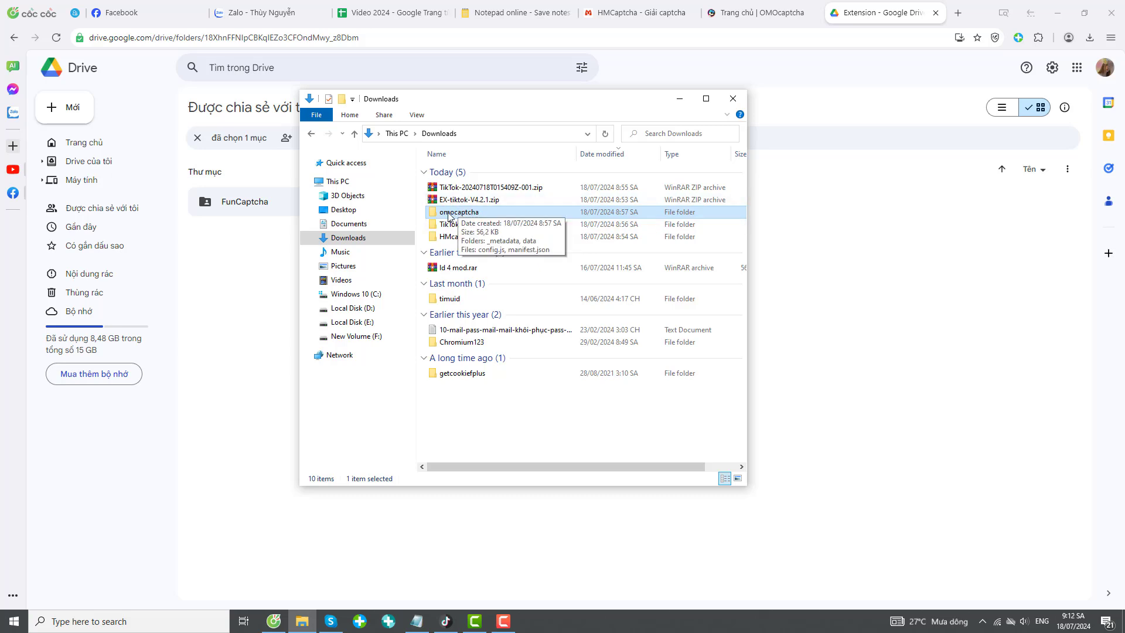
click(518, 222)
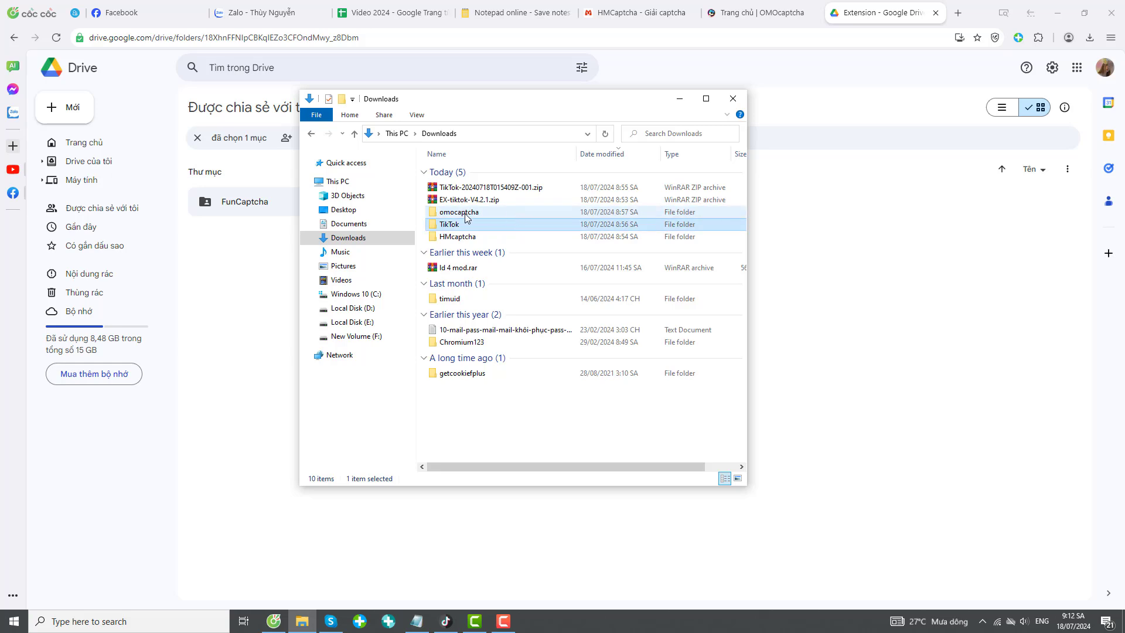
click(465, 215)
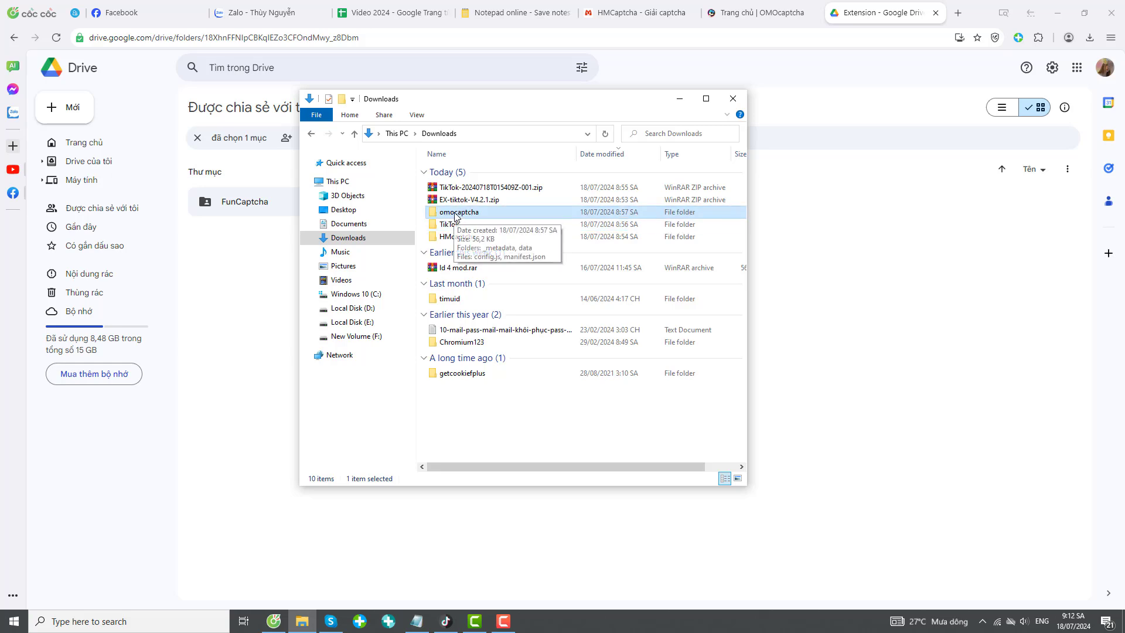
double_click(492, 213)
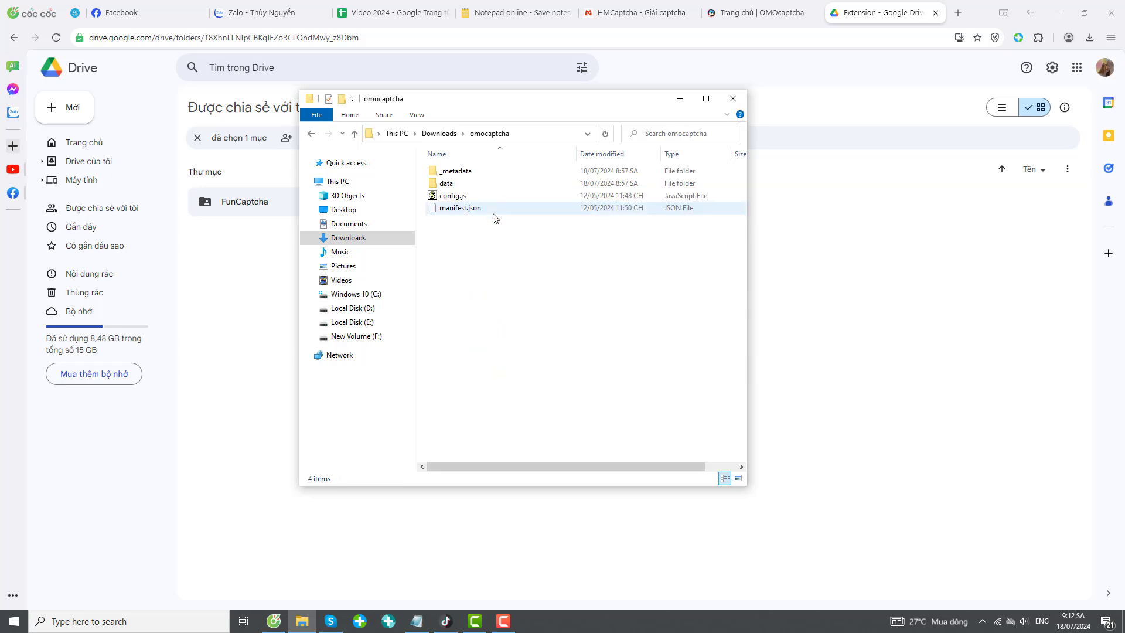
Open config.js in Notepad and select its YOU_API_TOKEN placeholder on the first line.
click(452, 199)
right_click(451, 201)
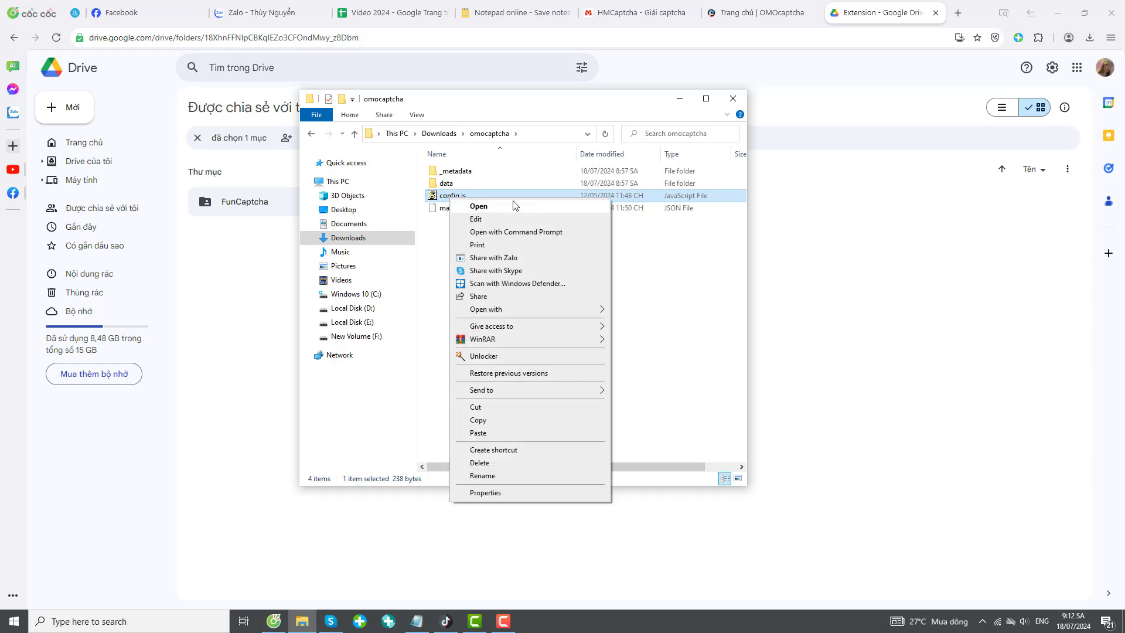
mouse_move(493, 315)
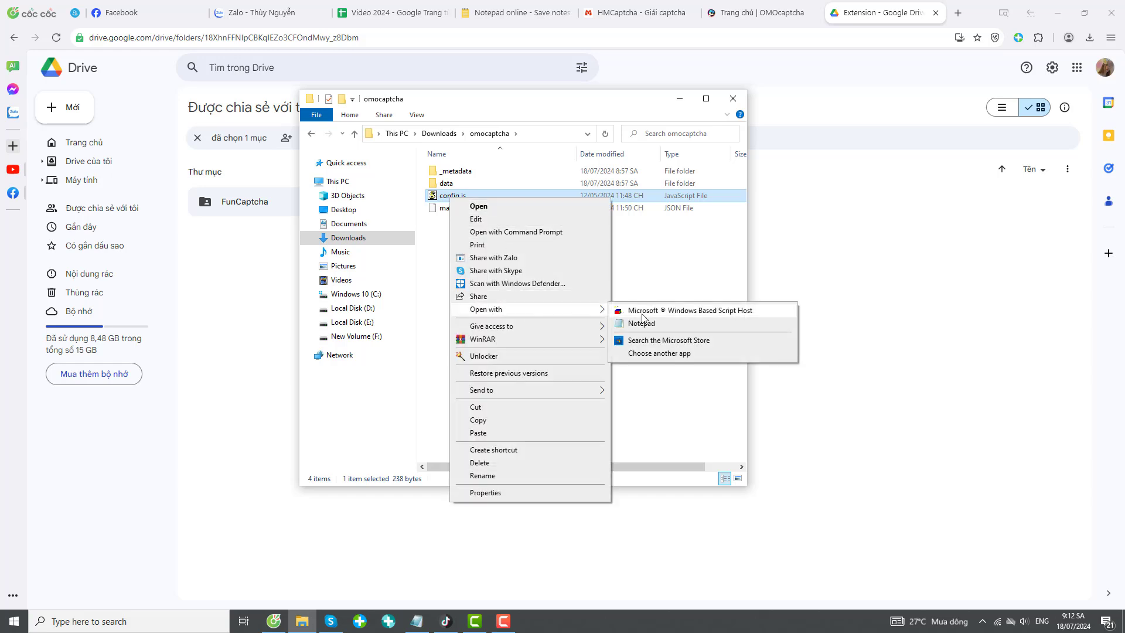
click(642, 324)
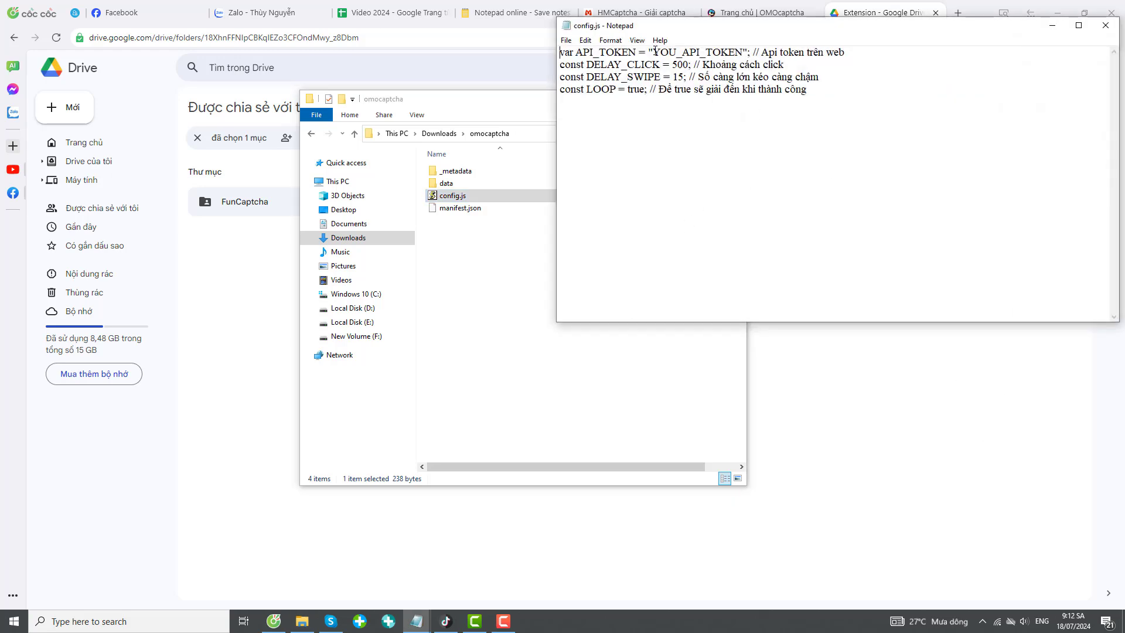
drag(654, 53, 742, 53)
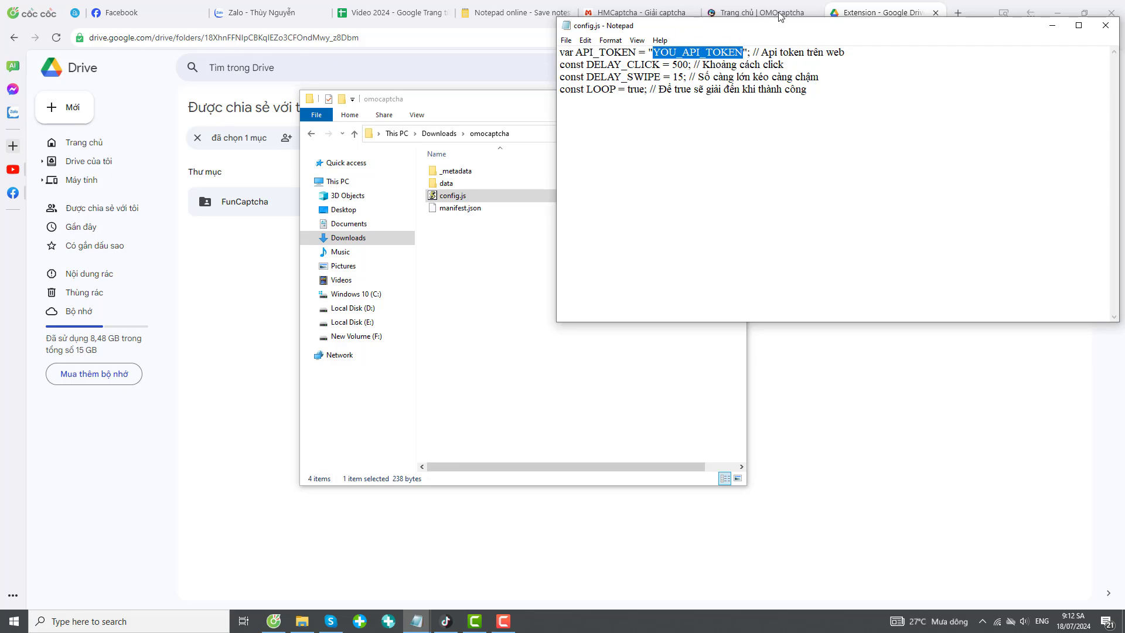
click(761, 13)
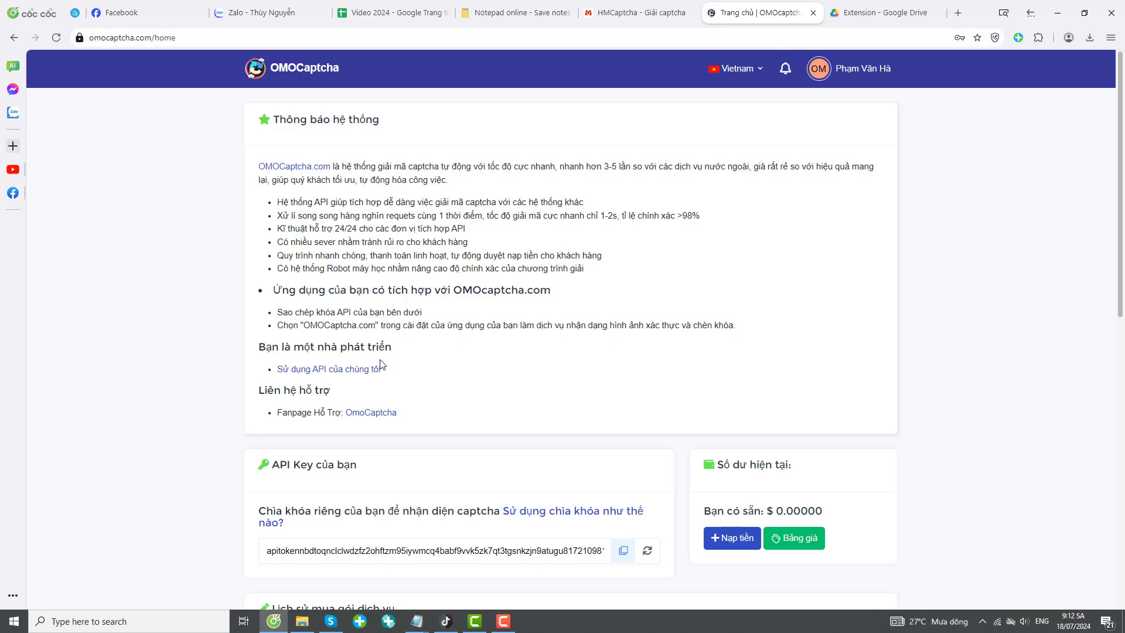
Copy the OMOCaptcha account's API key and return to config.js in Notepad.
scroll(324, 444, down, 2)
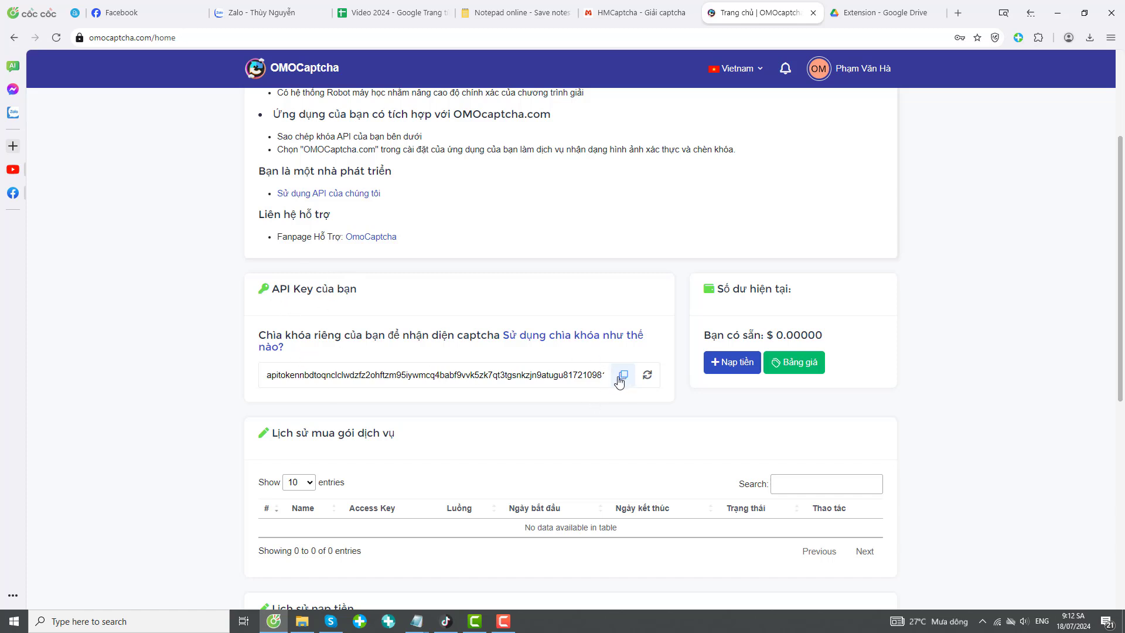
click(616, 381)
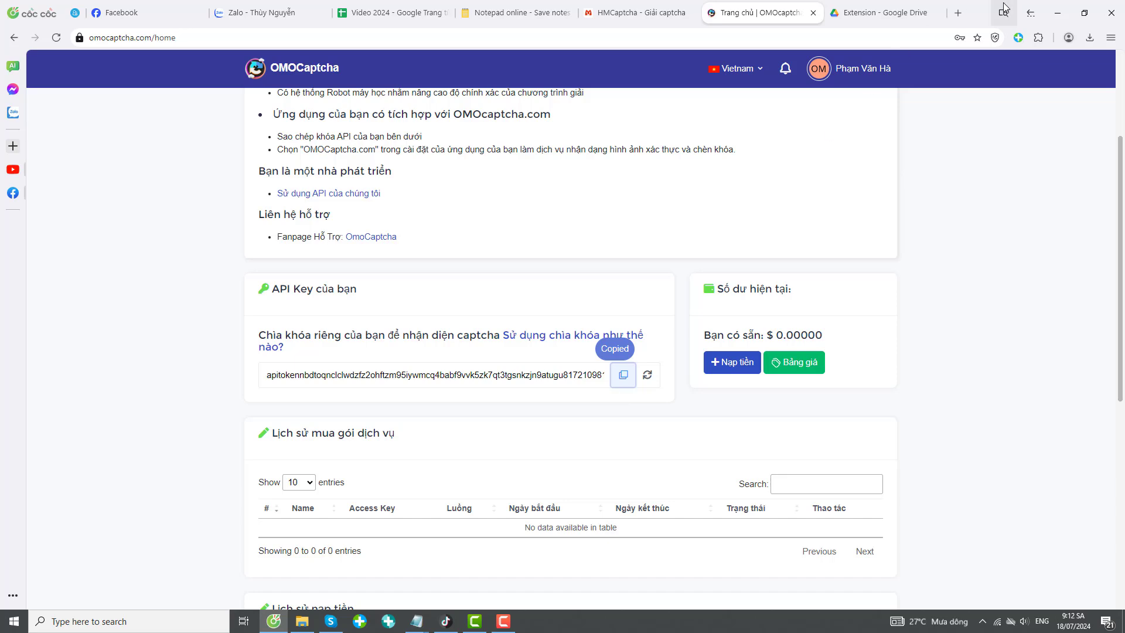
click(302, 621)
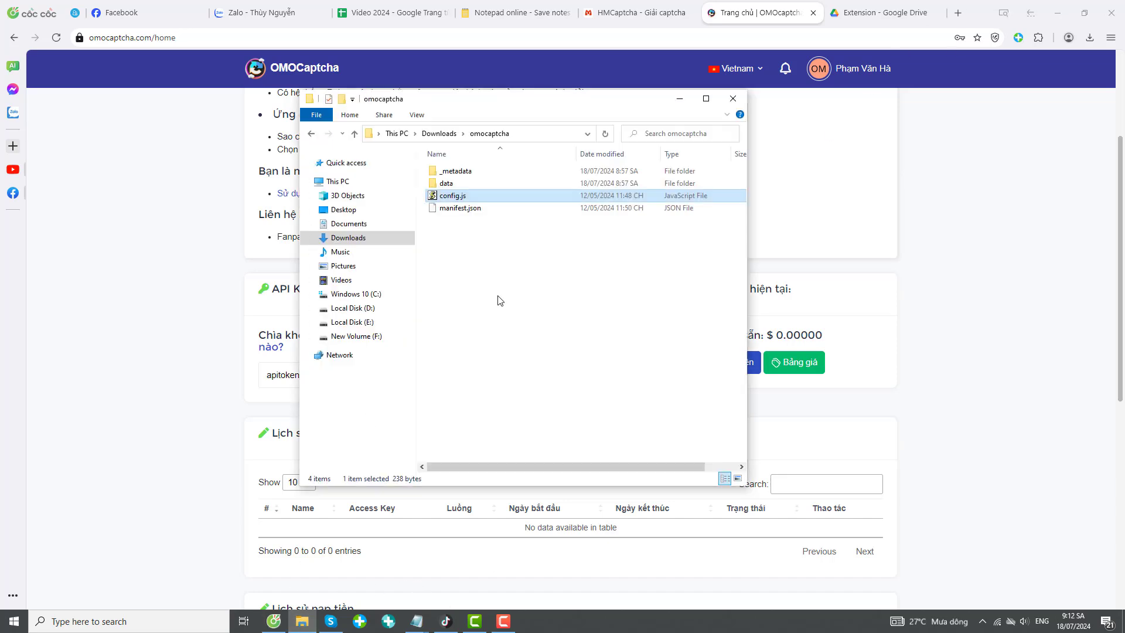
click(417, 621)
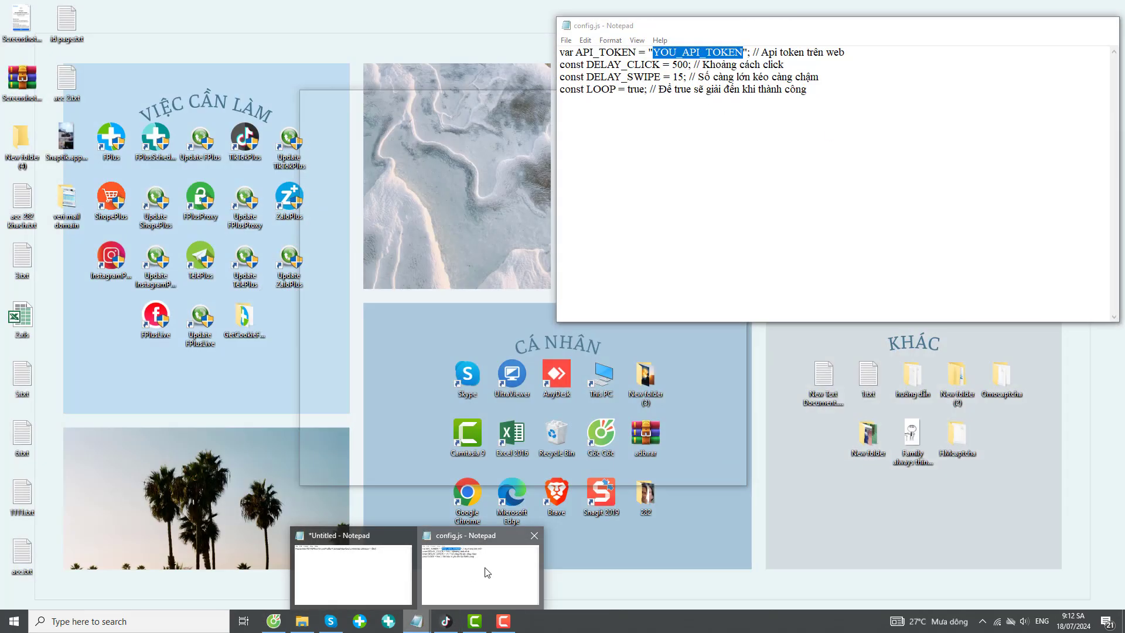
Paste the copied OMOCaptcha API key over YOU_API_TOKEN in config.js, save it, and close Notepad.
click(484, 572)
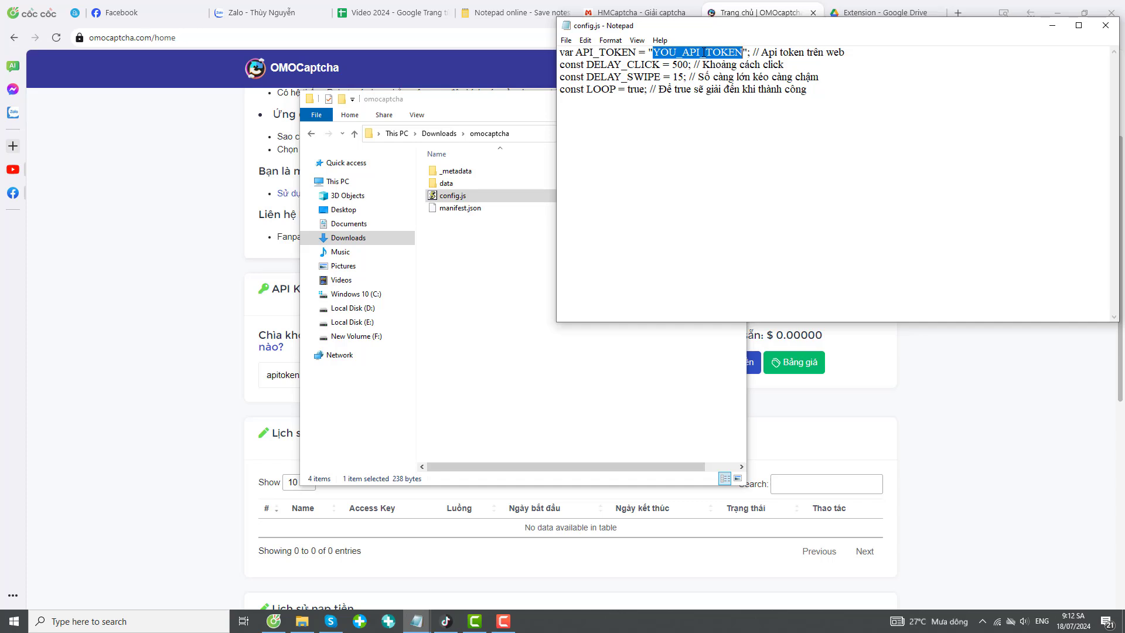
right_click(705, 52)
click(731, 102)
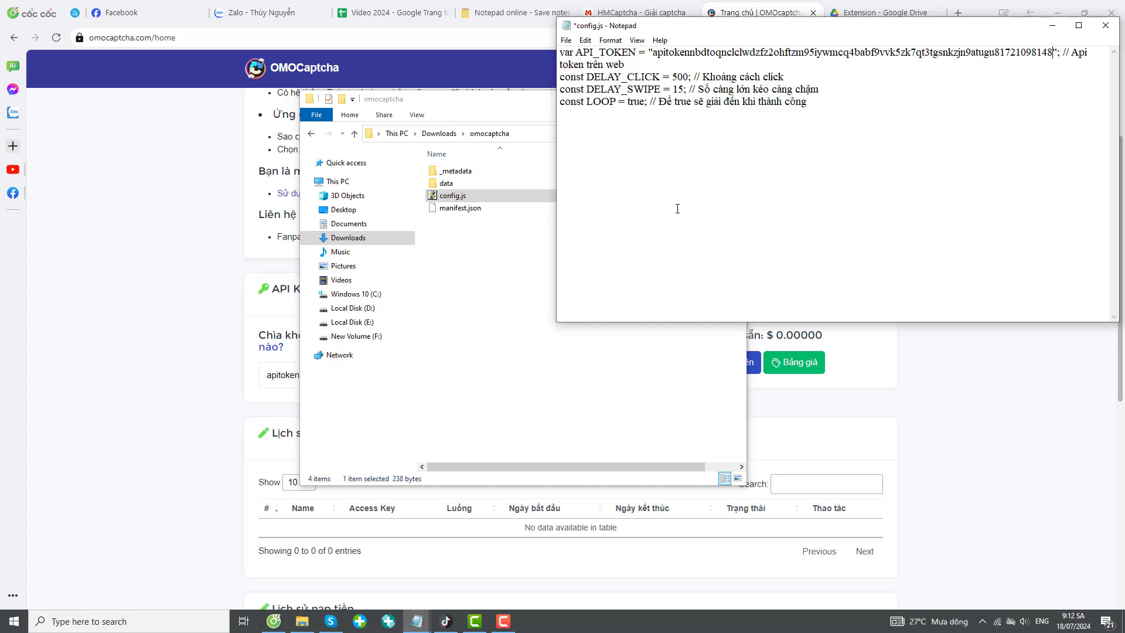
key(ctrl+s)
click(1113, 27)
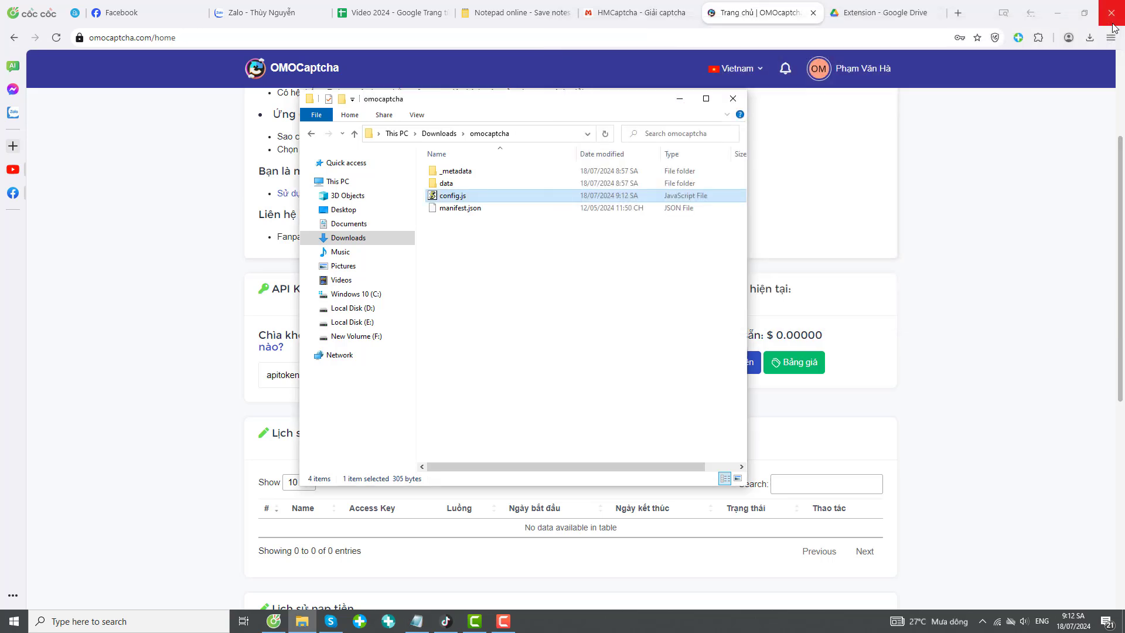
Copy the HMcaptcha folder from Downloads.
click(353, 134)
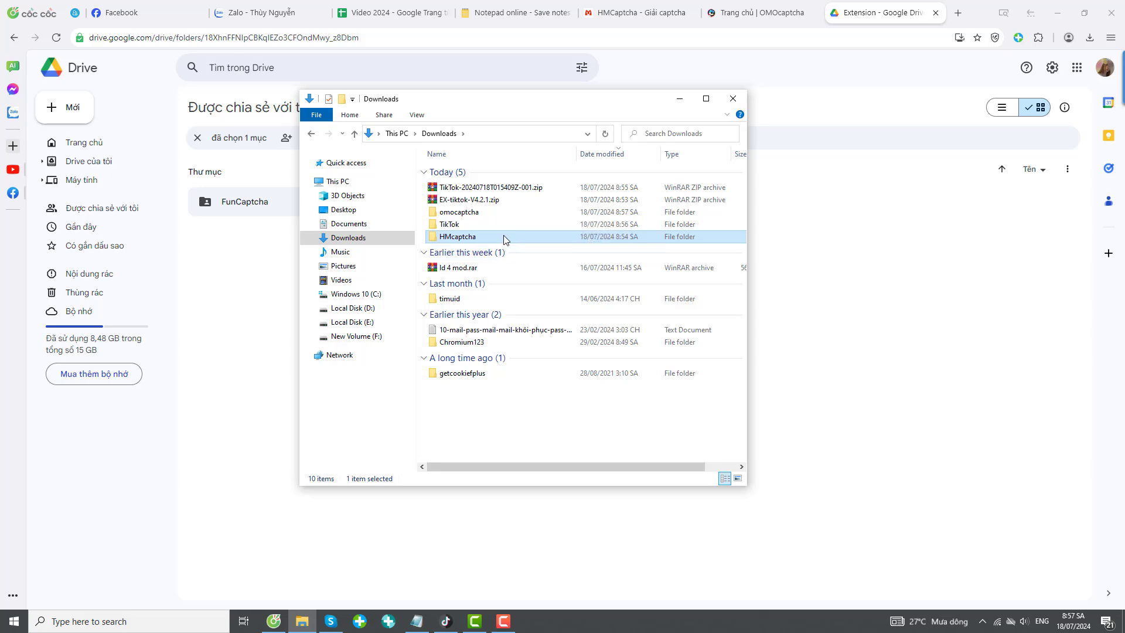
click(459, 212)
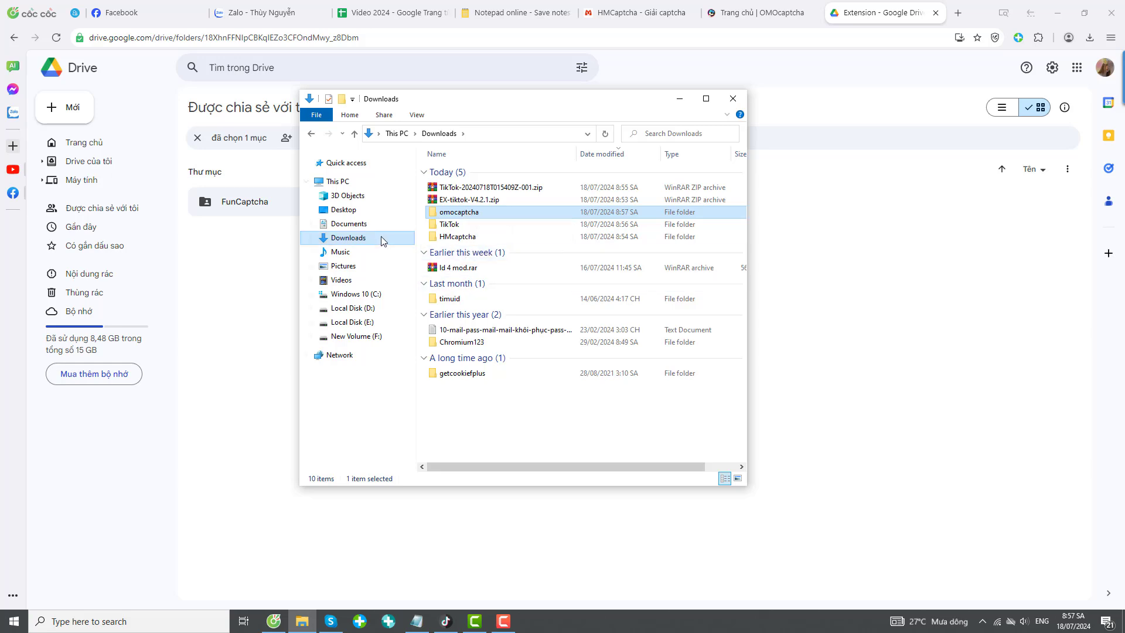
click(458, 238)
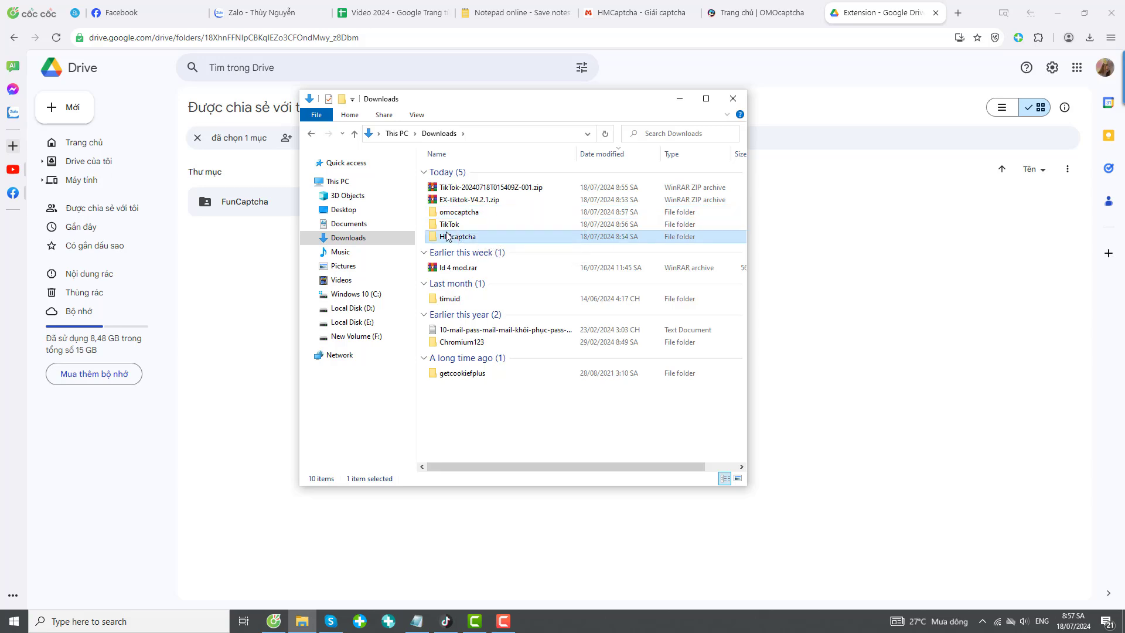
right_click(444, 237)
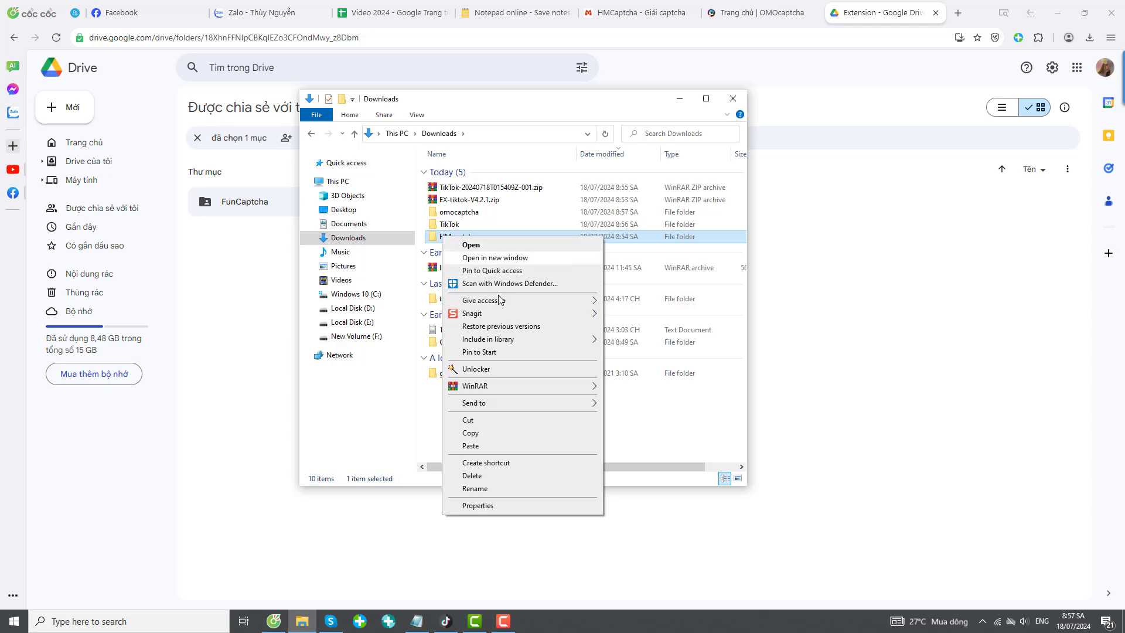
click(479, 433)
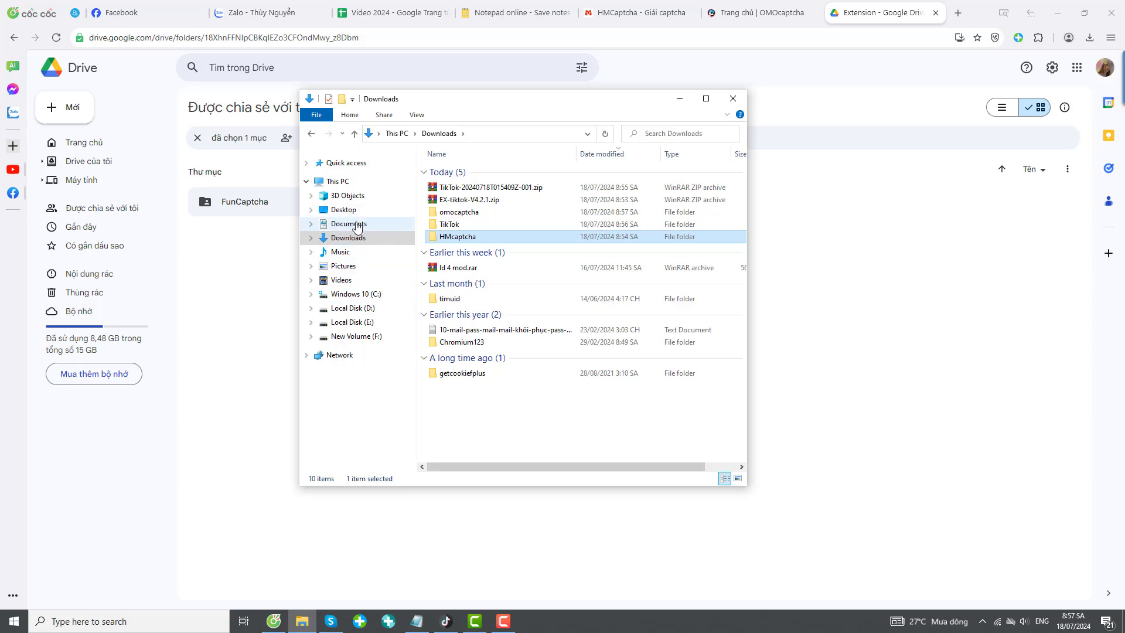
Navigate to Documents\TikTokPlus\ChromeProfiles\ChromeExtensions.
click(359, 225)
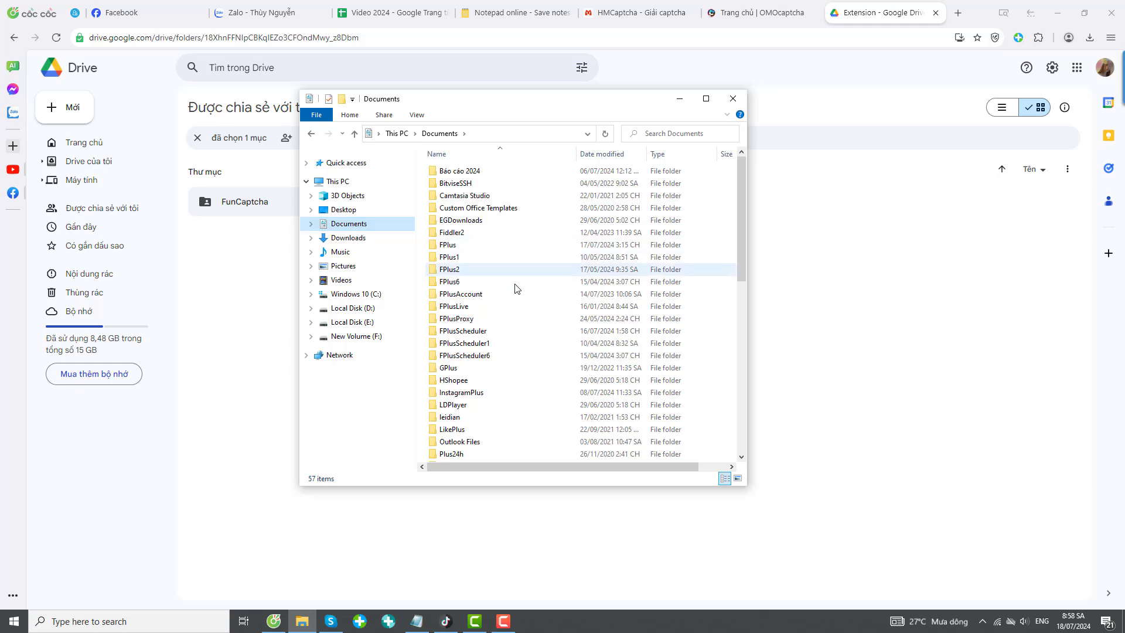
scroll(492, 429, down, 1)
scroll(492, 430, down, 1)
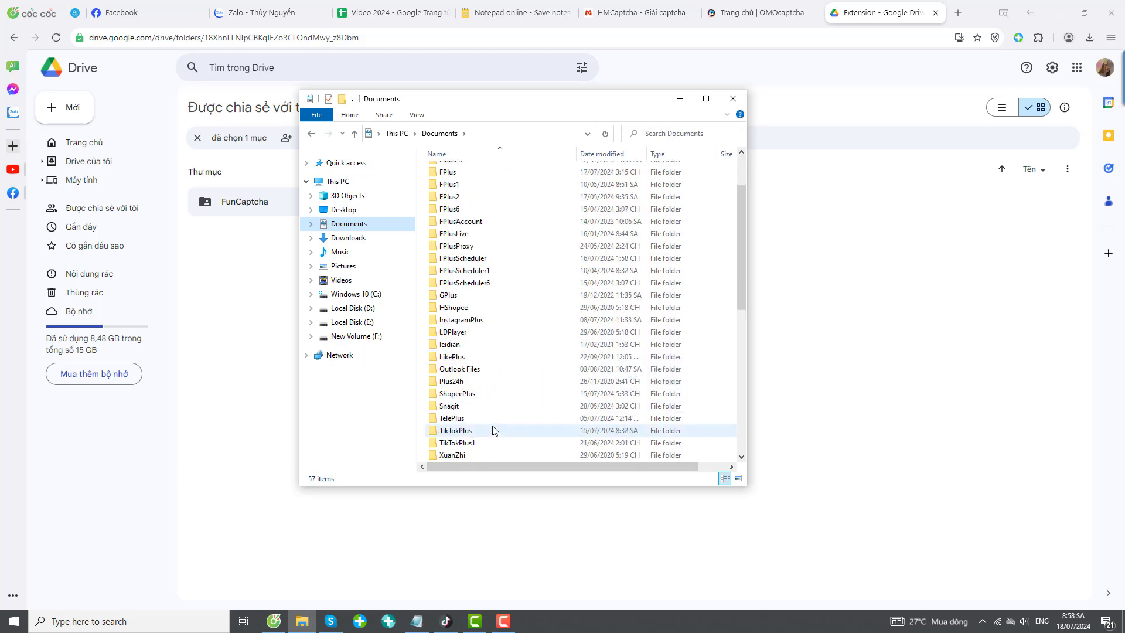
double_click(452, 431)
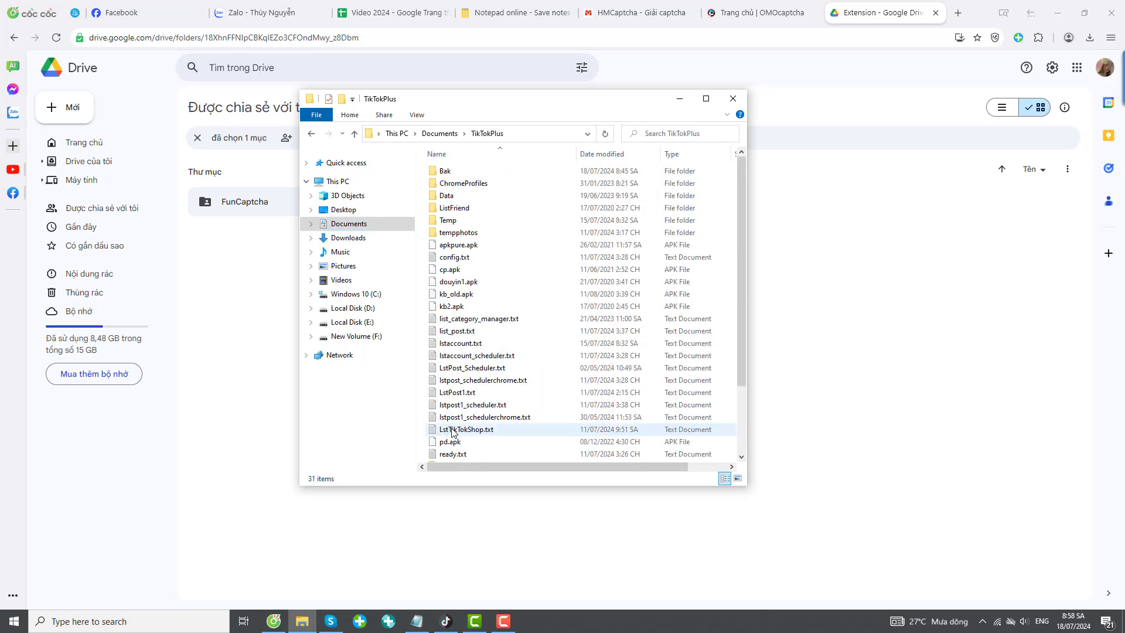
double_click(463, 184)
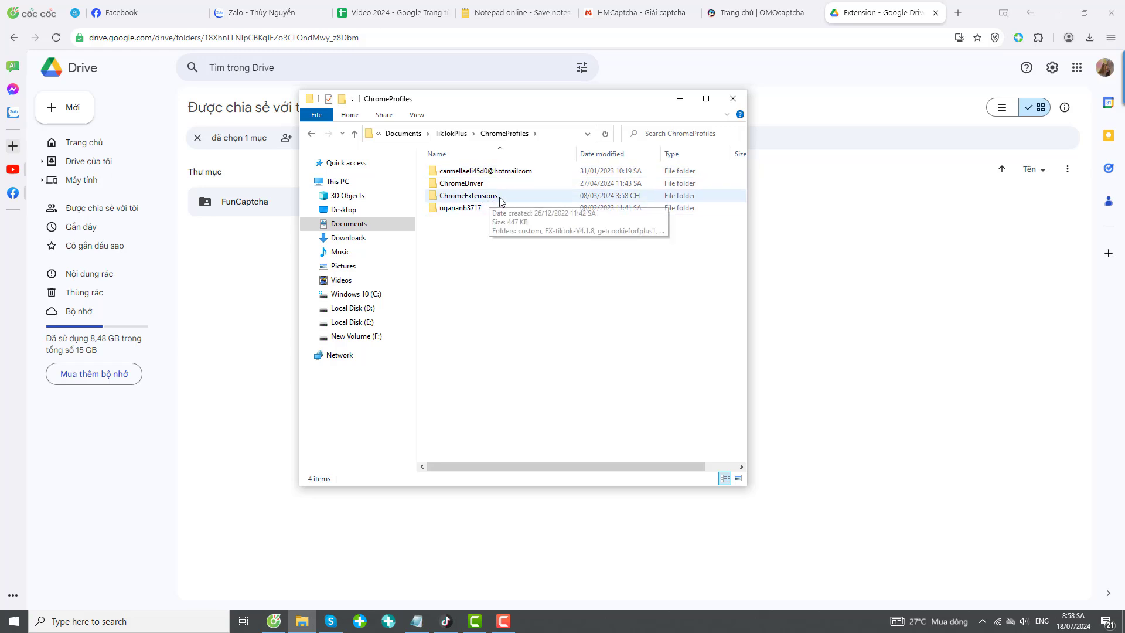
double_click(500, 198)
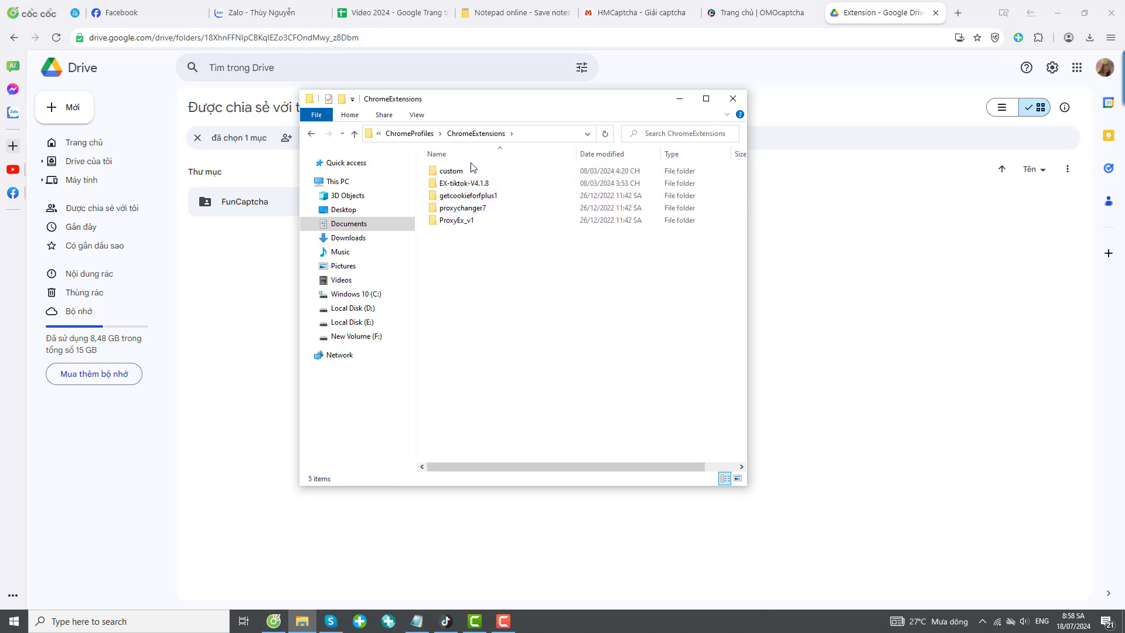
Delete the existing custom folder and create a new folder in ChromeExtensions, first named c.
right_click(453, 171)
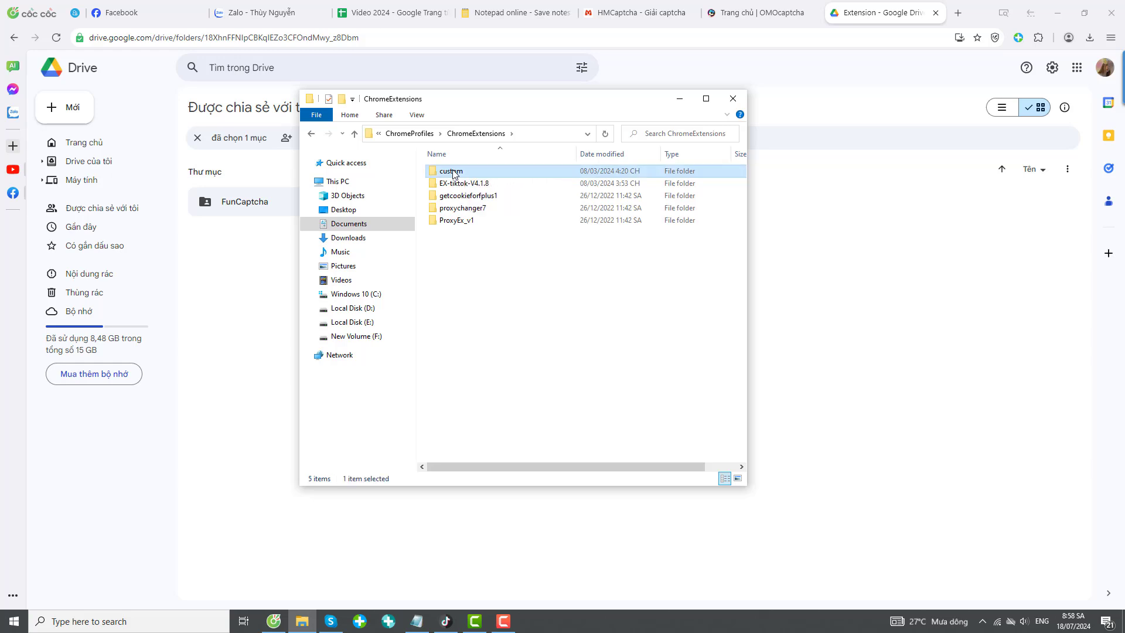
click(498, 409)
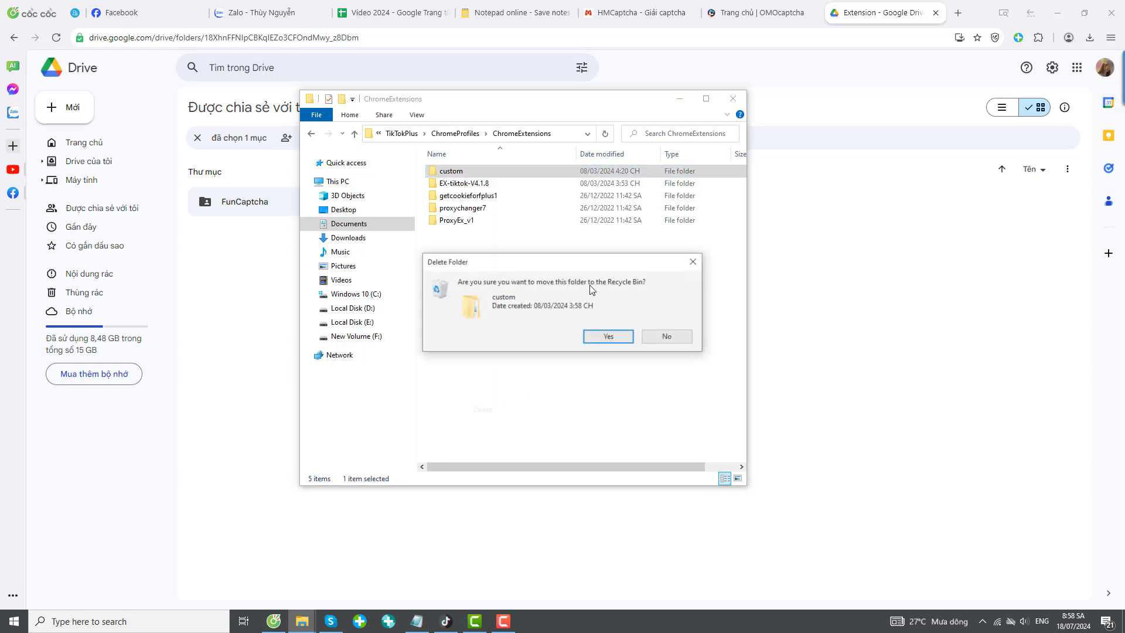
click(608, 338)
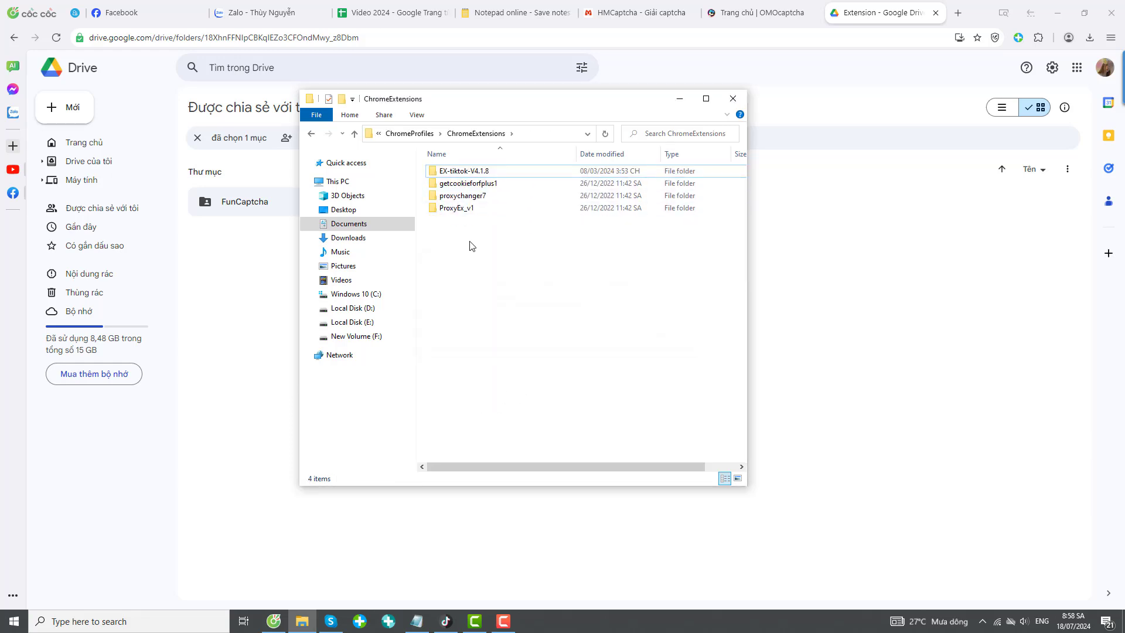
right_click(472, 245)
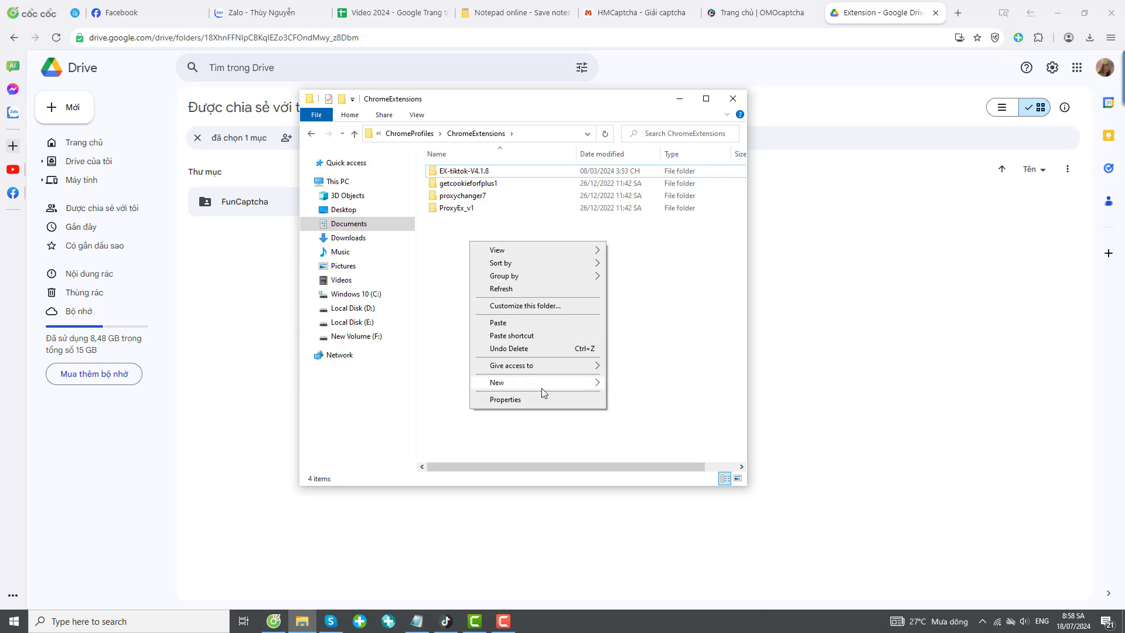
mouse_move(541, 387)
click(662, 387)
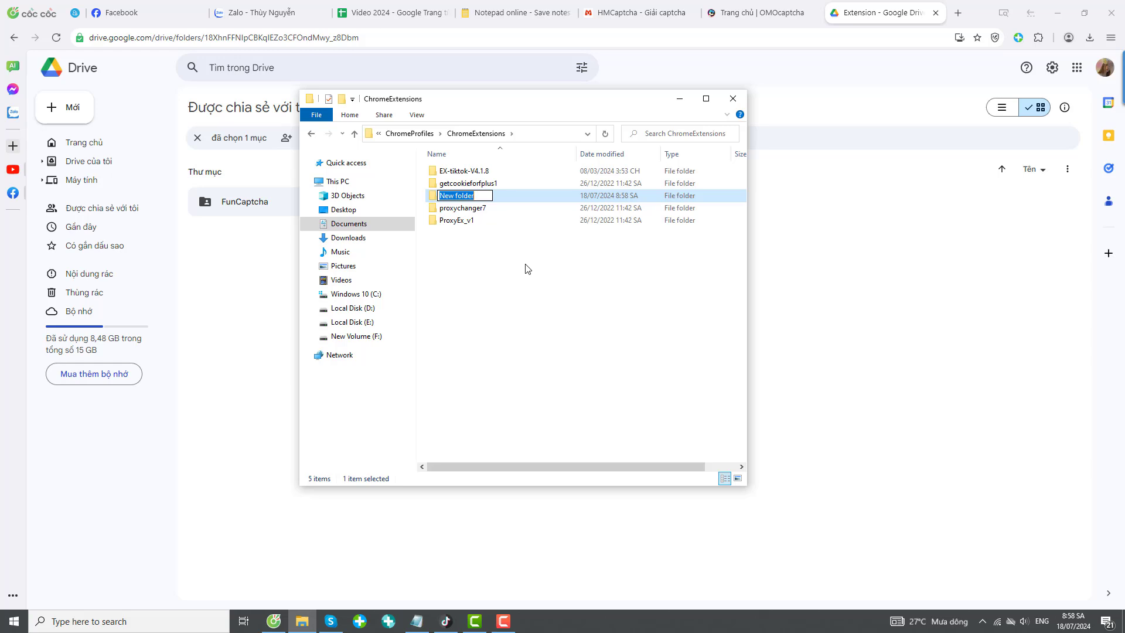
text(cutorm)
key(BackSpace)
key(BackSpace)
key(BackSpace)
key(BackSpace)
key(BackSpace)
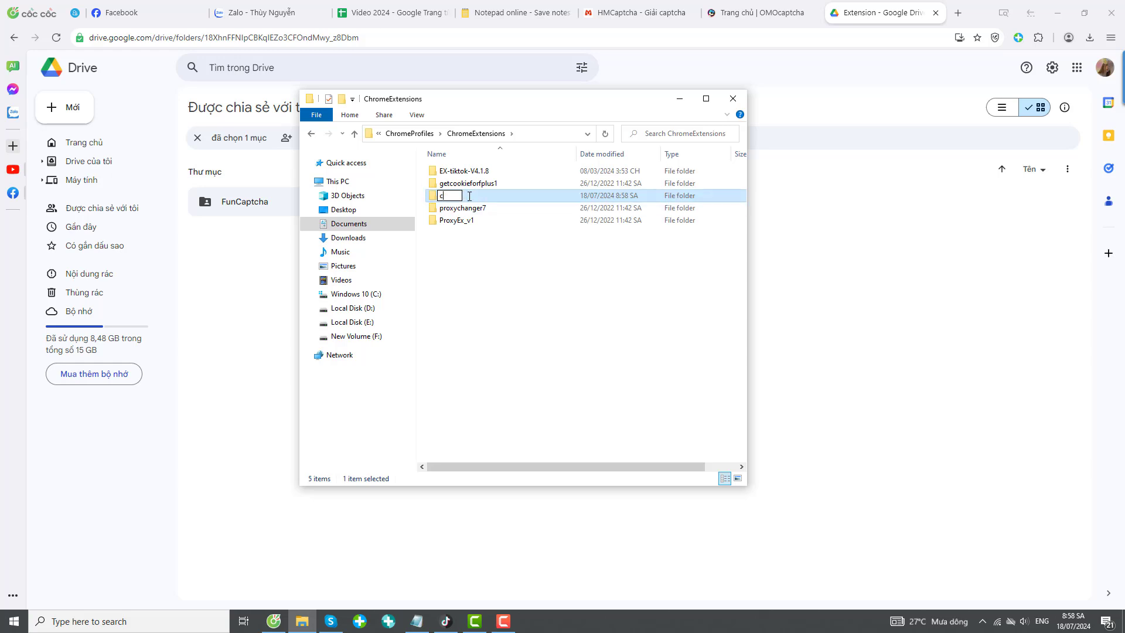
click(983, 621)
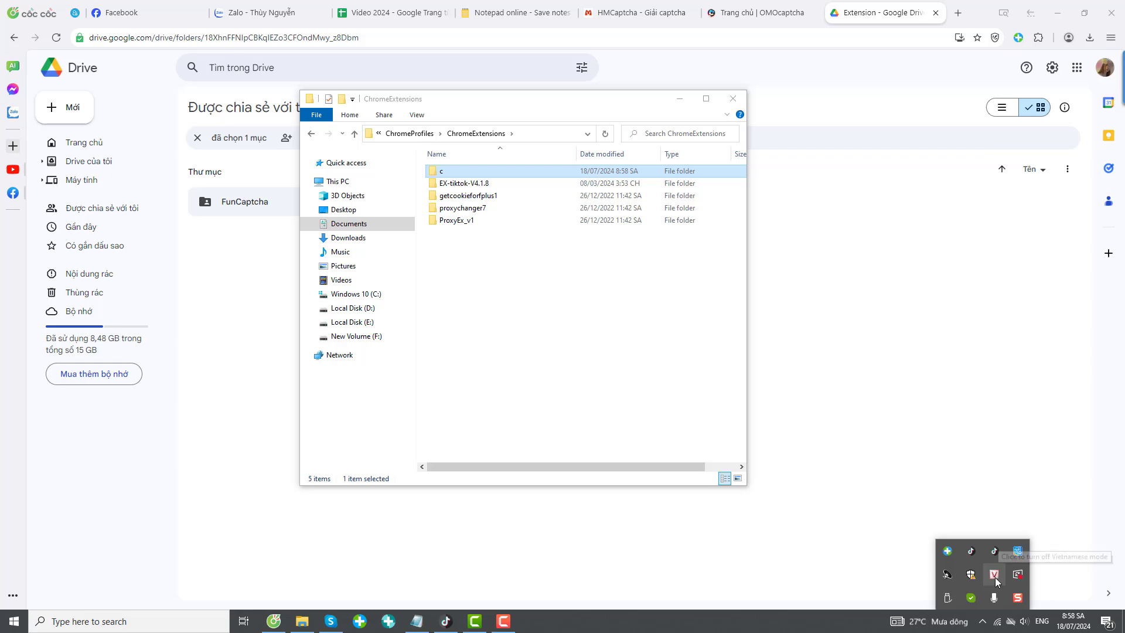
Rename the new folder to custom and open it.
click(467, 175)
right_click(467, 174)
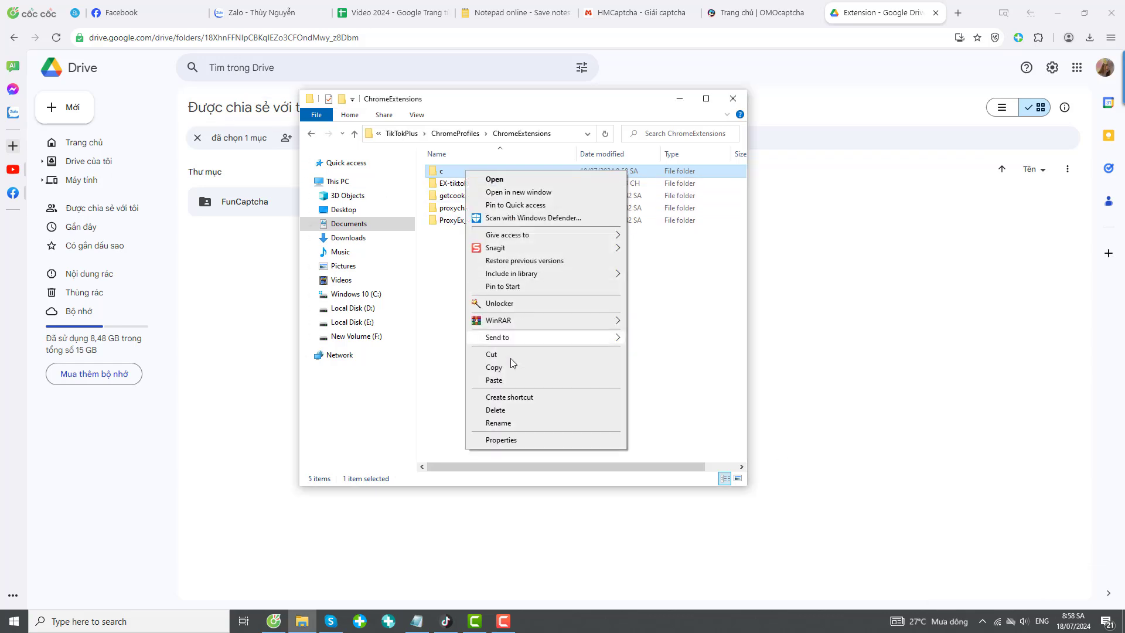
click(497, 422)
click(460, 170)
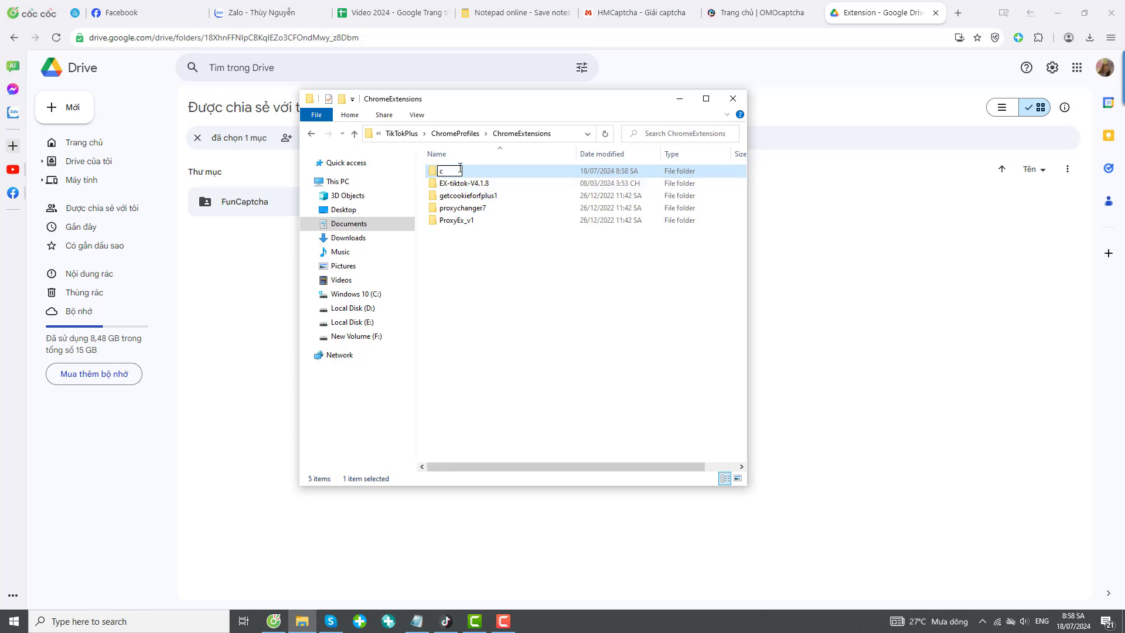
text(ustom)
key(Return)
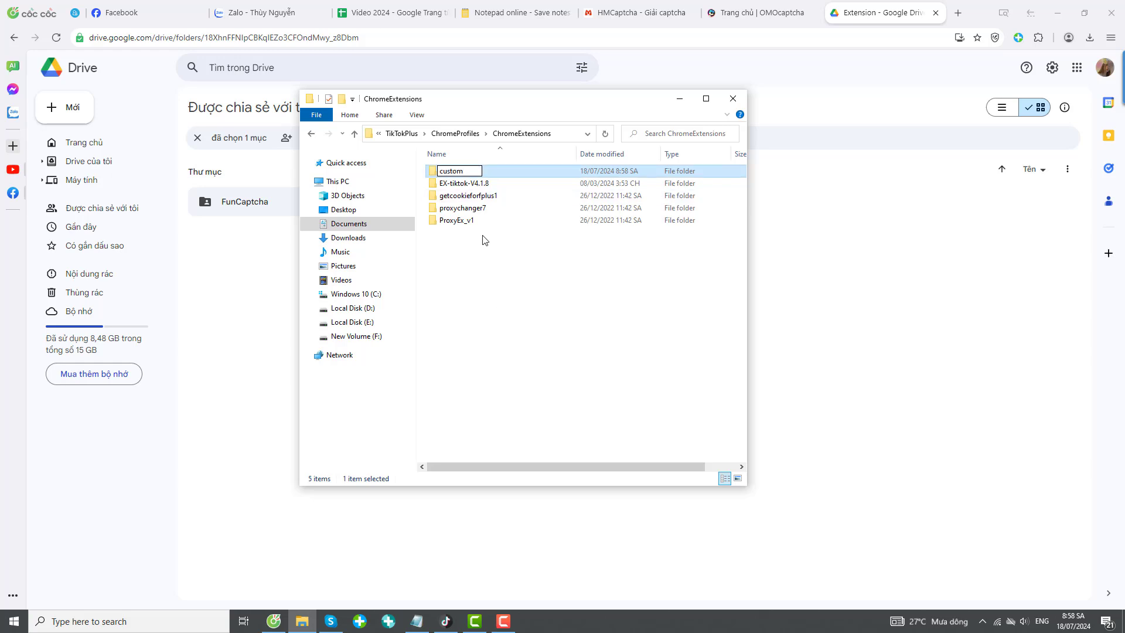
double_click(481, 172)
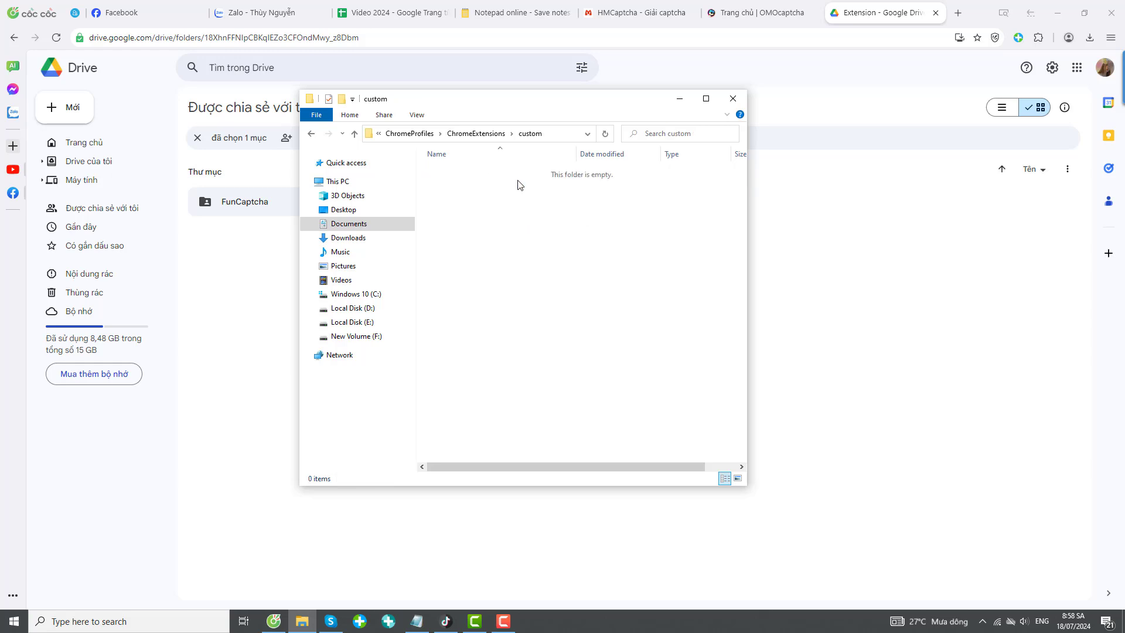
right_click(467, 192)
mouse_move(540, 204)
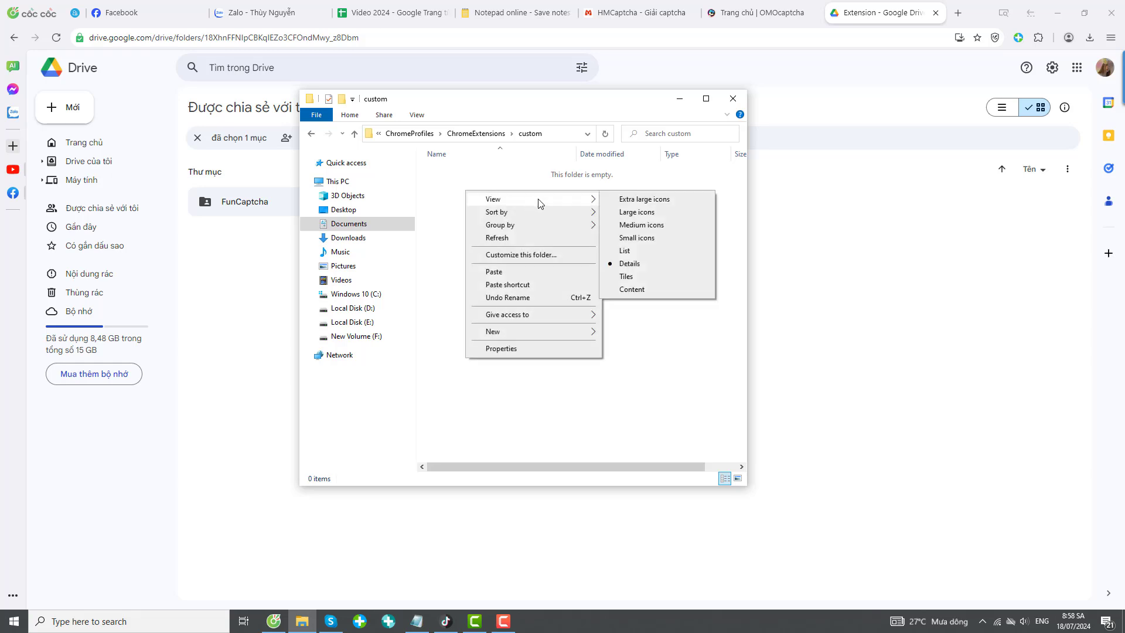
click(507, 276)
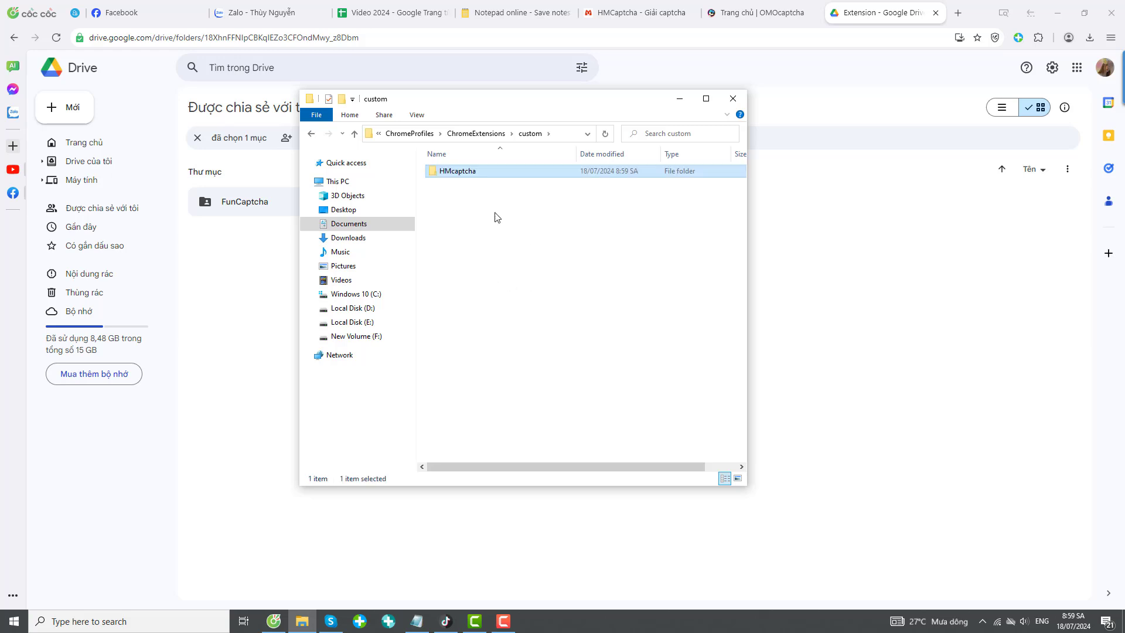
double_click(462, 176)
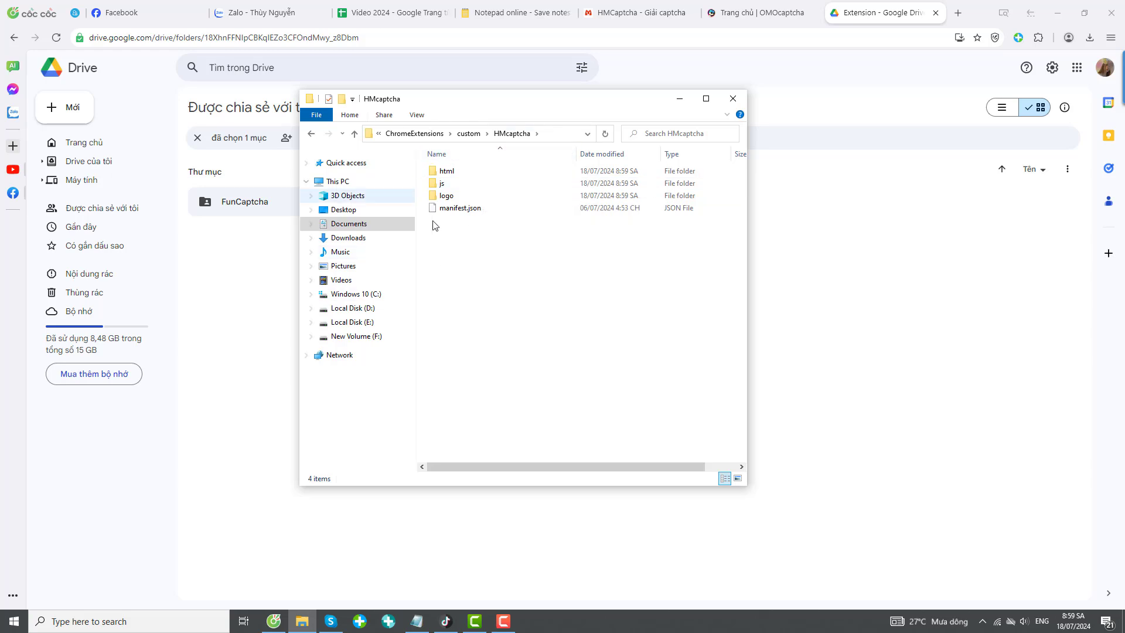
click(354, 136)
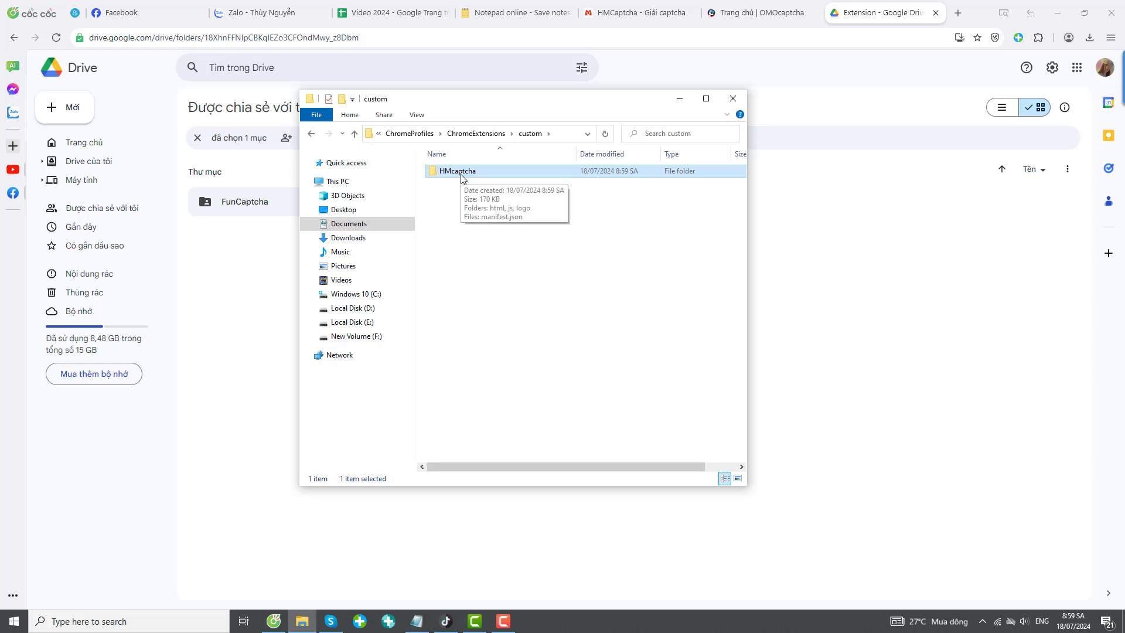
right_click(460, 176)
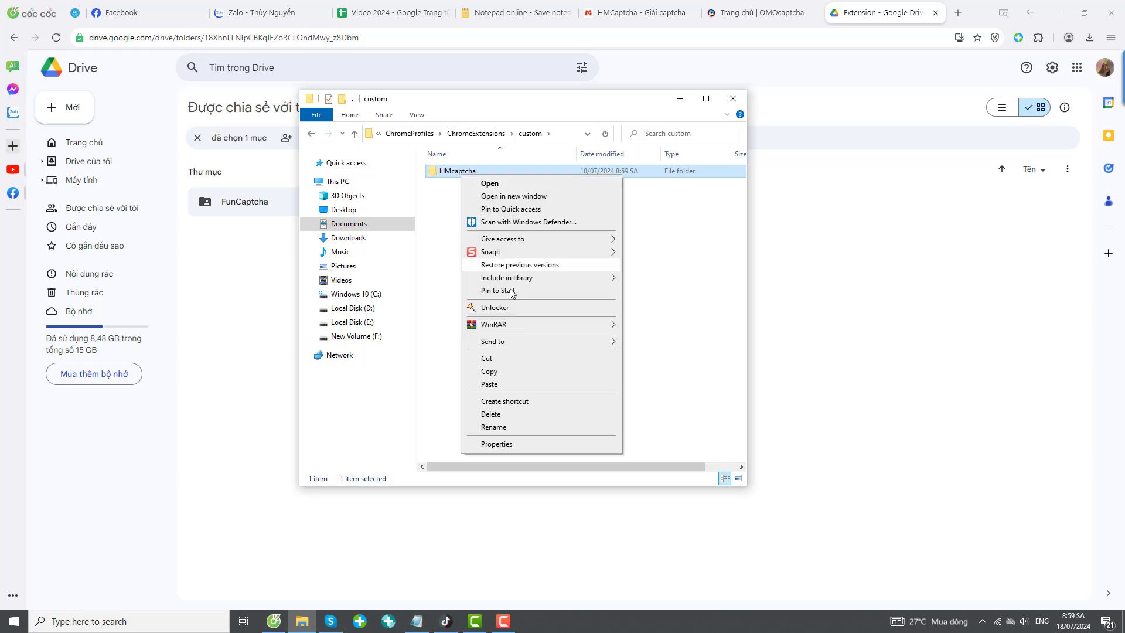
click(491, 414)
click(606, 359)
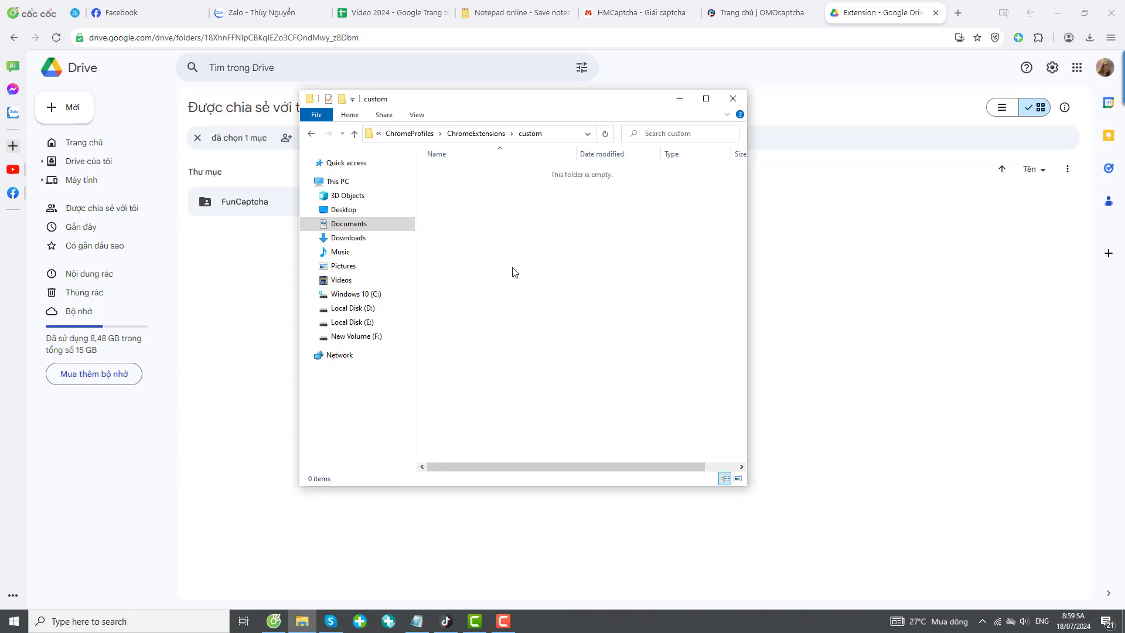
Copy the omocaptcha folder from Downloads.
click(348, 238)
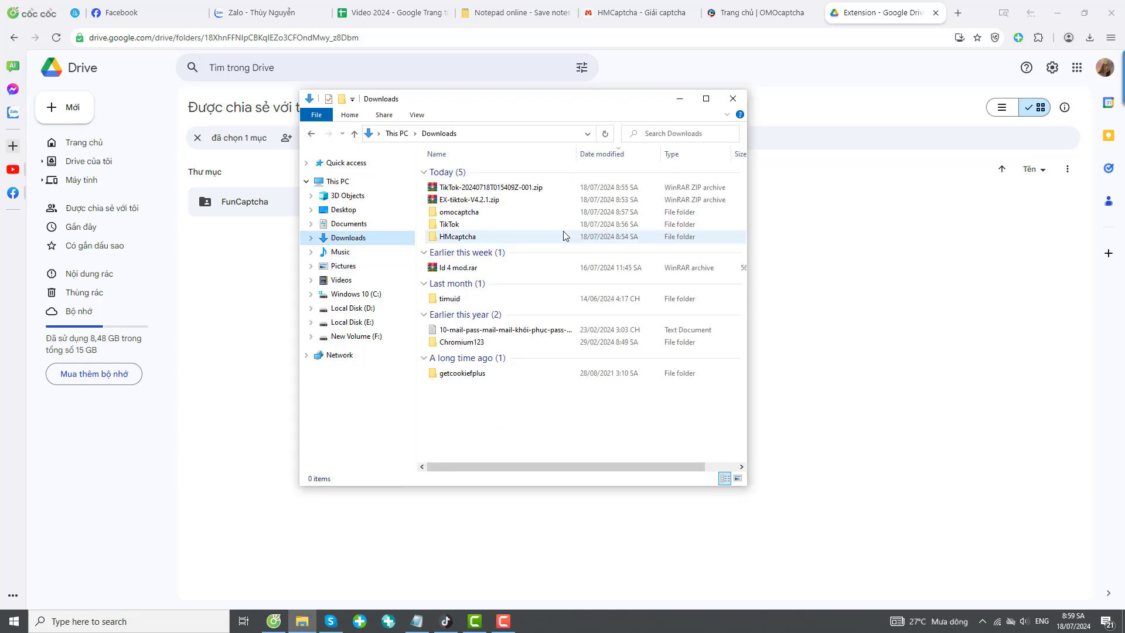
right_click(472, 215)
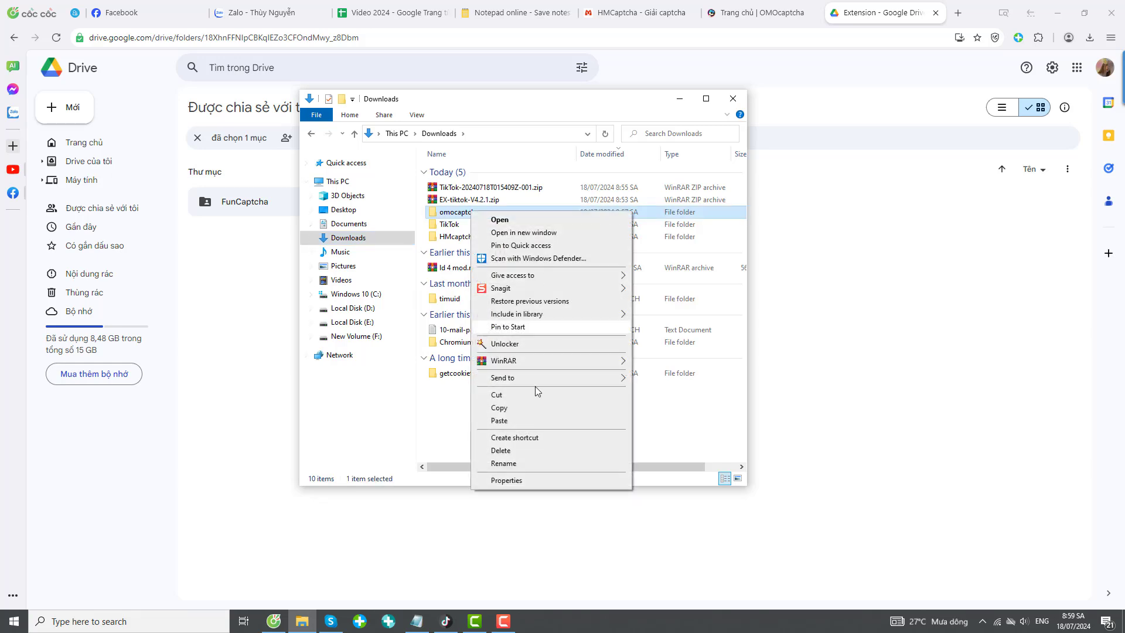
click(499, 410)
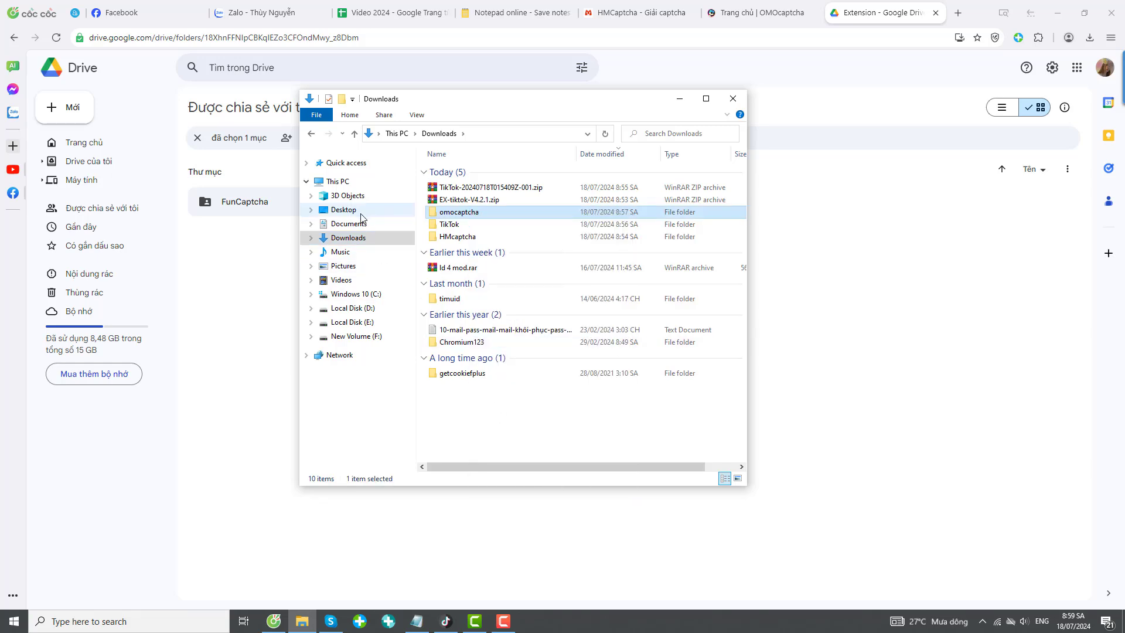
Open Documents\TikTokPlus\ChromeProfiles\ChromeExtensions\custom, which is still empty.
click(355, 230)
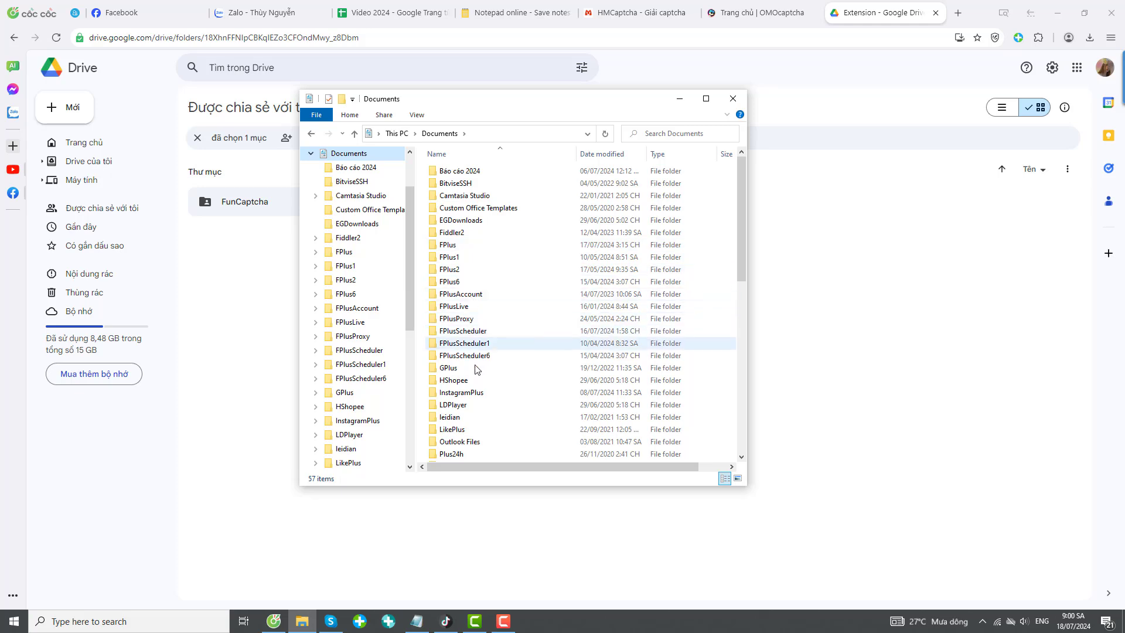
scroll(502, 240, down, 1)
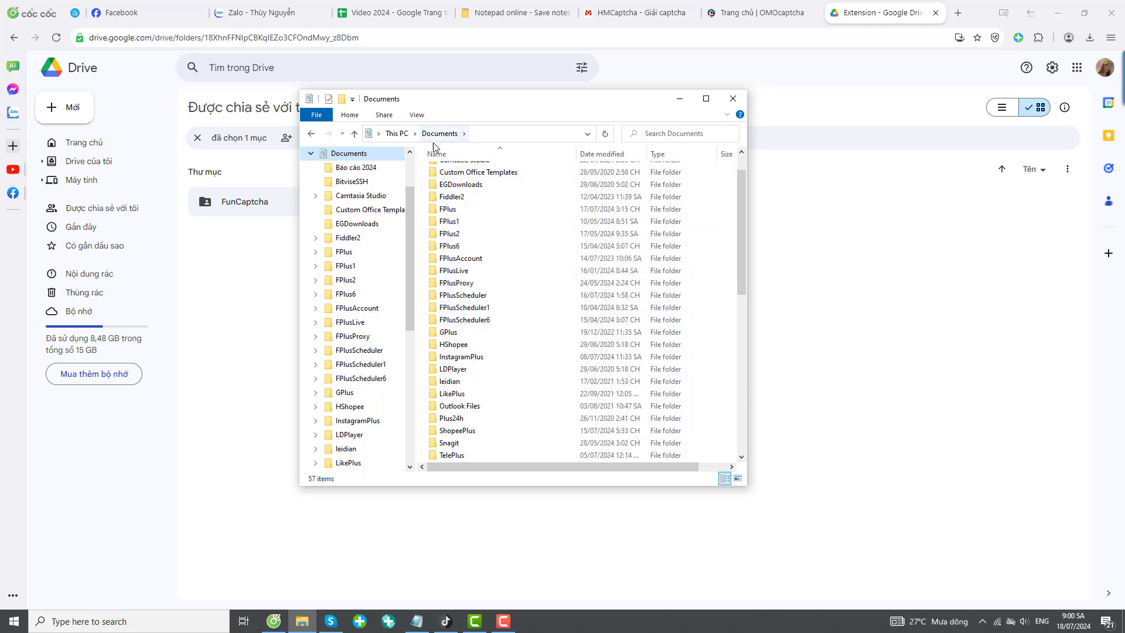
scroll(484, 378, down, 1)
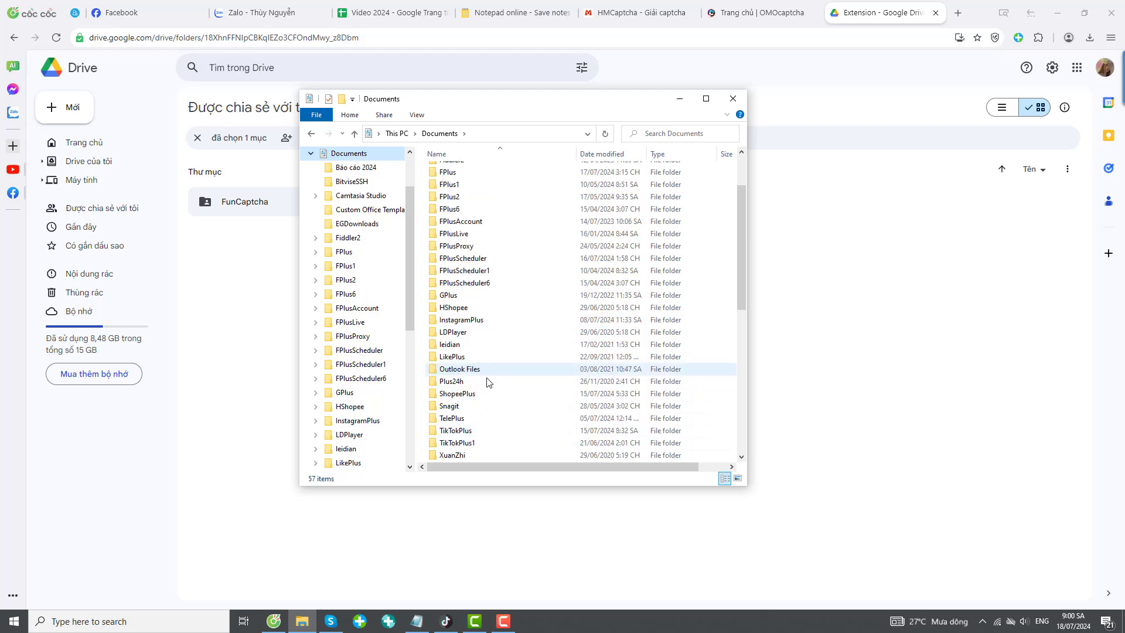
double_click(460, 431)
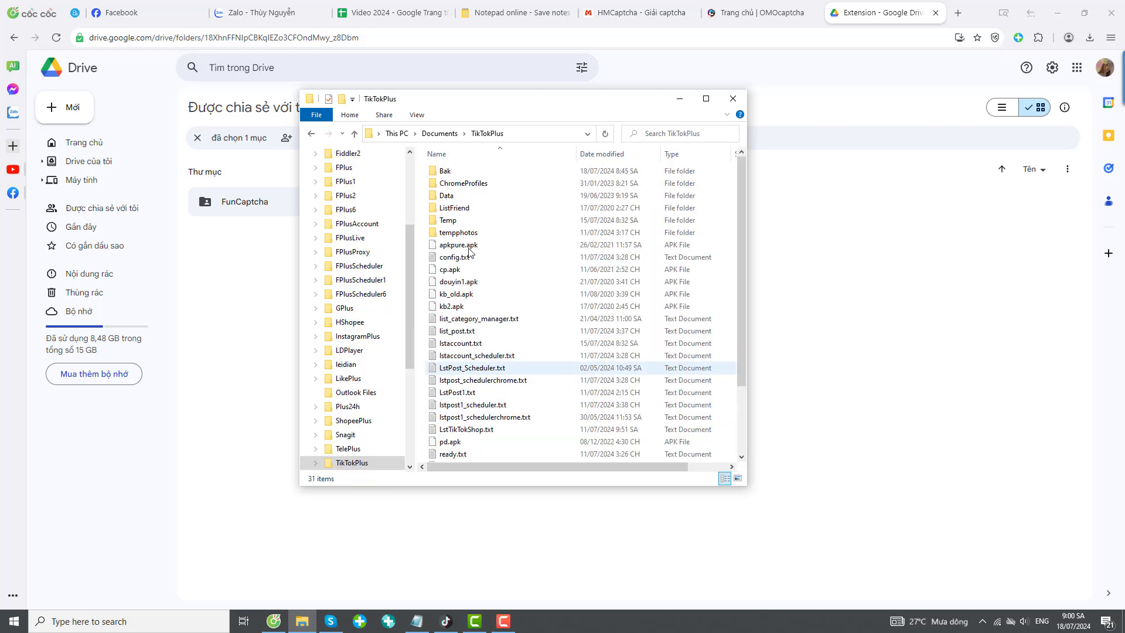
double_click(475, 185)
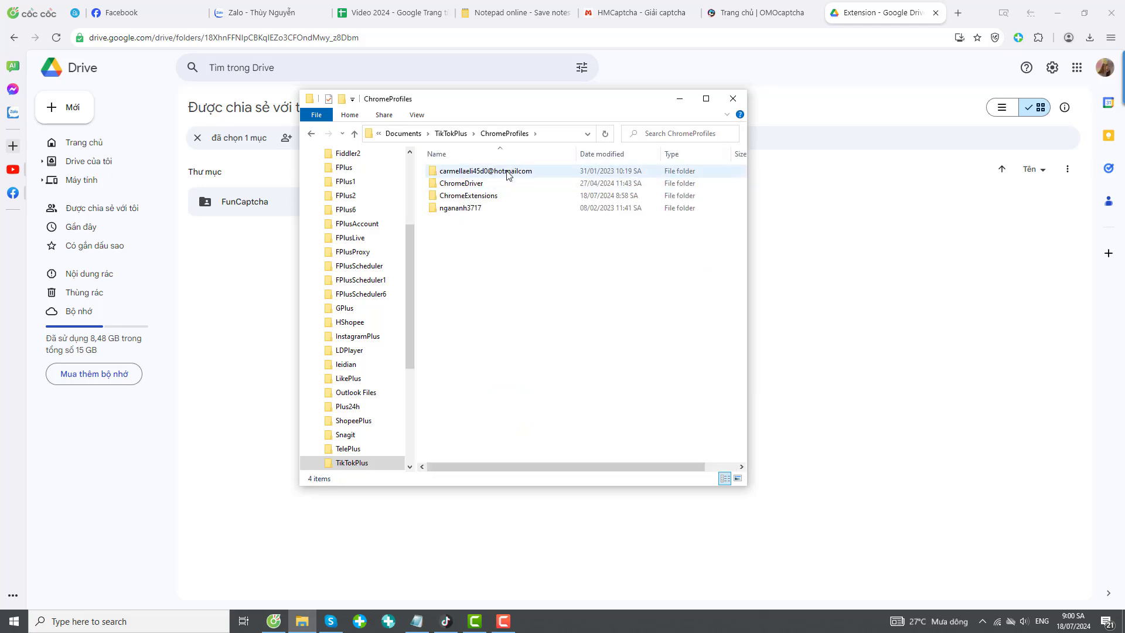
double_click(475, 197)
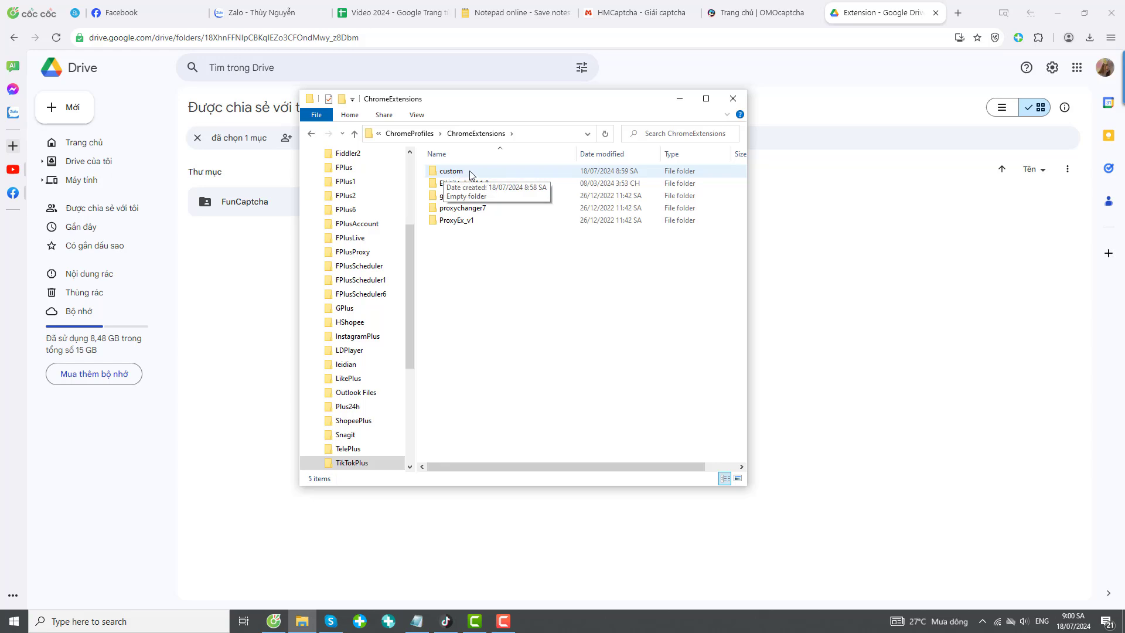
double_click(471, 173)
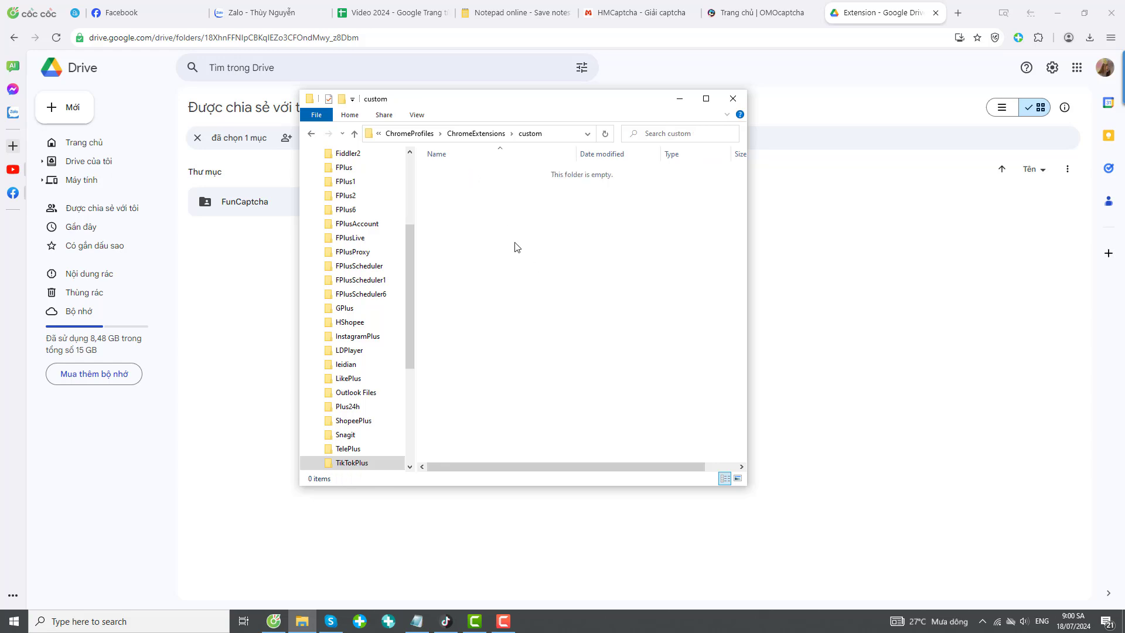
Paste the copied omocaptcha folder into the empty custom folder.
right_click(489, 197)
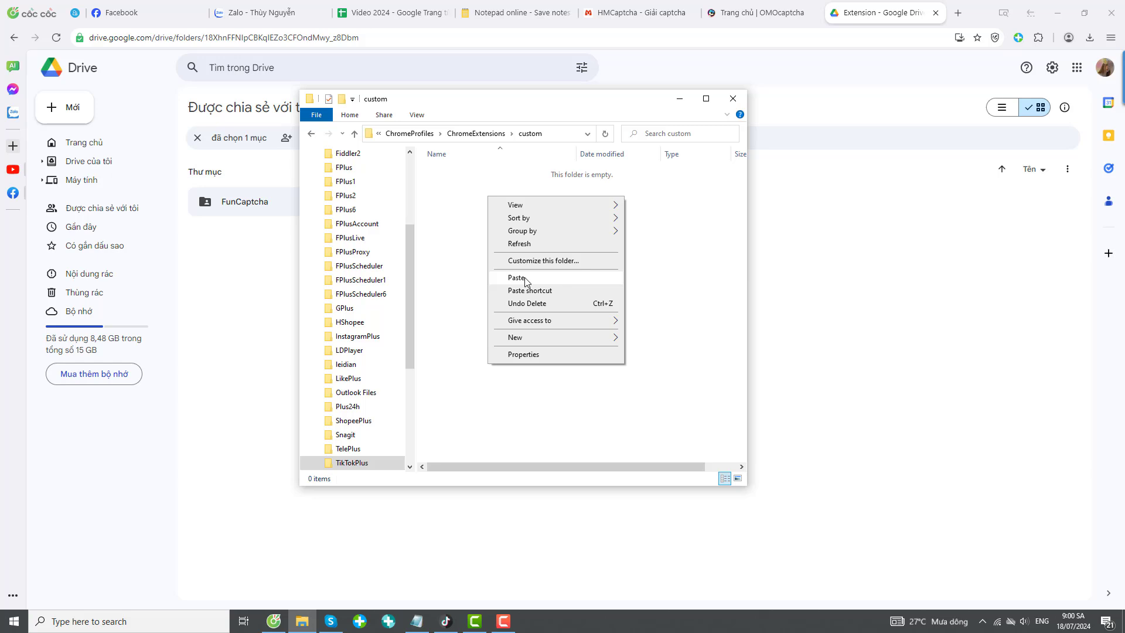
click(525, 278)
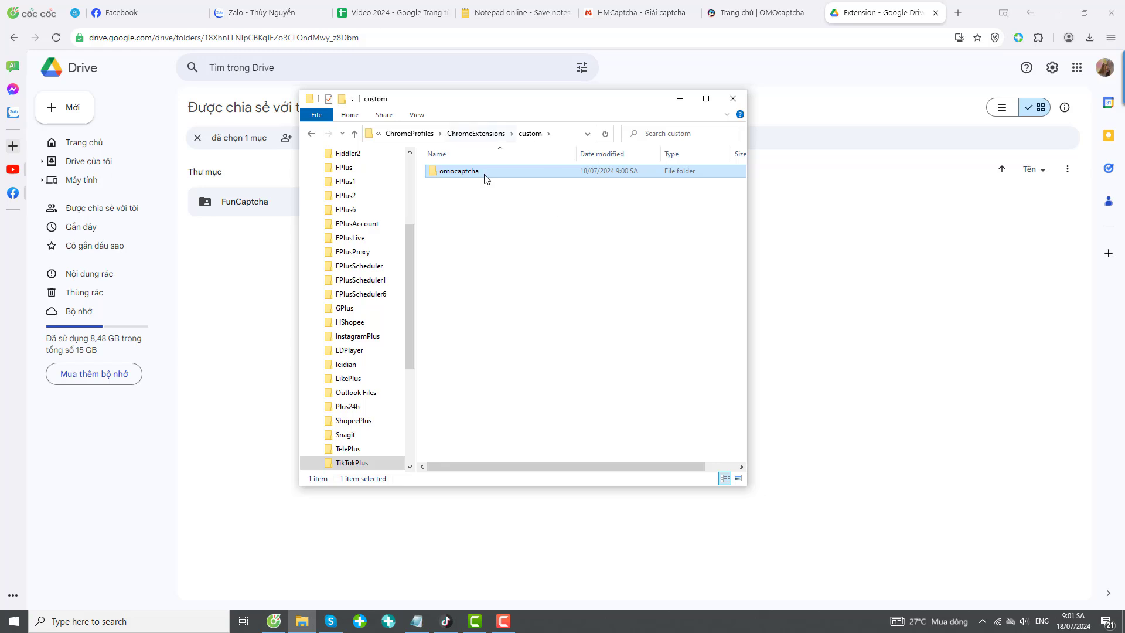
Bring the TikTokPlus account management window forward from the taskbar and reposition it.
click(446, 620)
drag(565, 141, 532, 115)
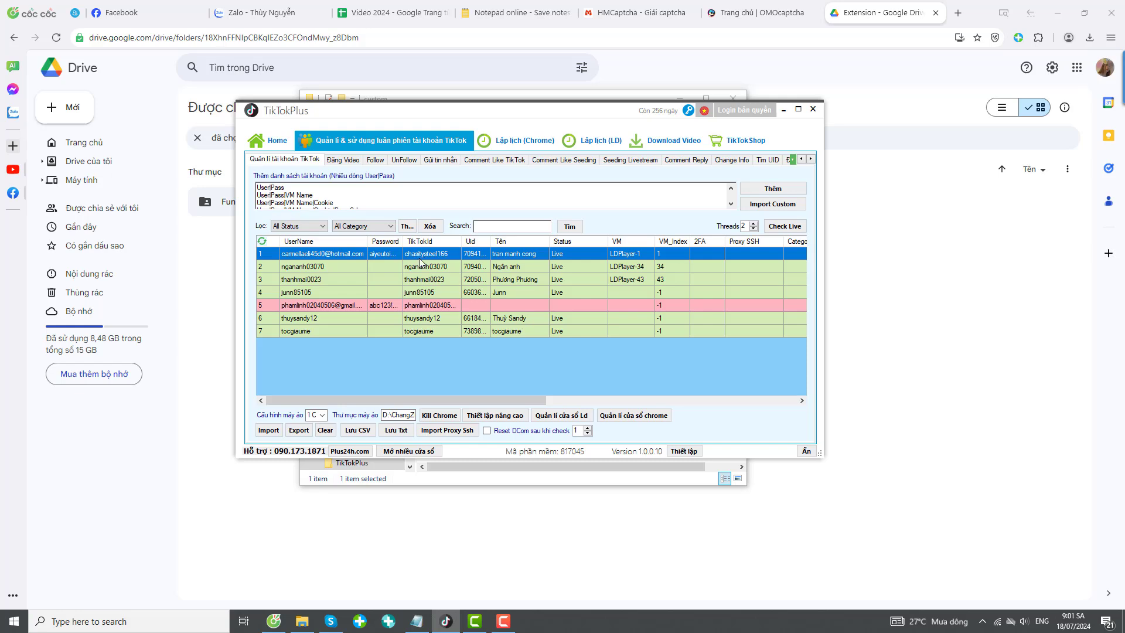
drag(530, 115, 540, 135)
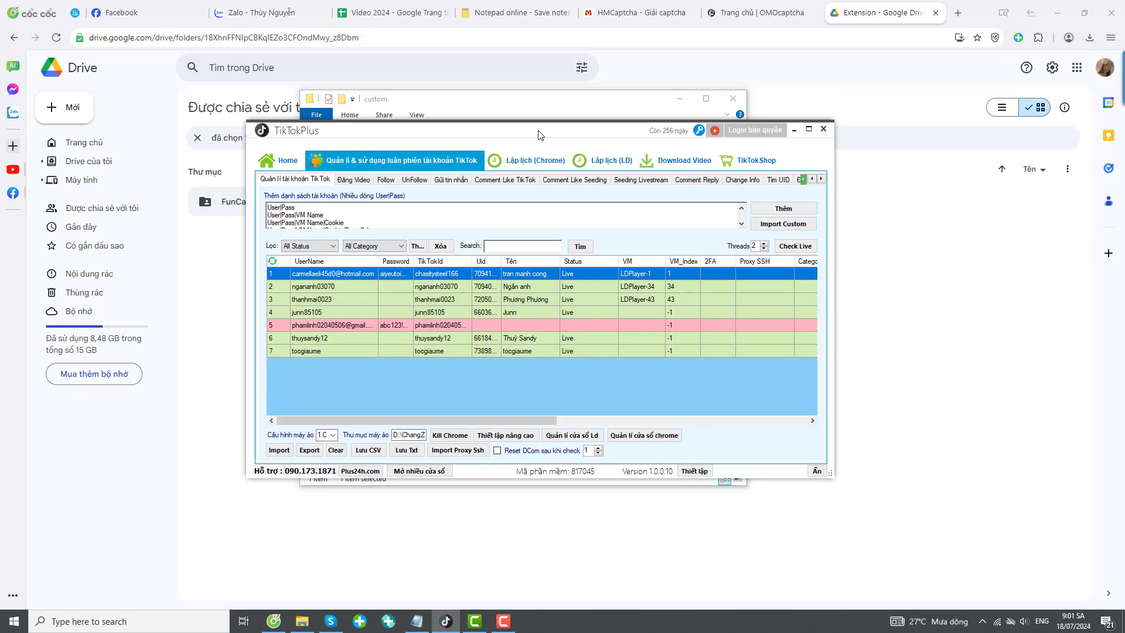